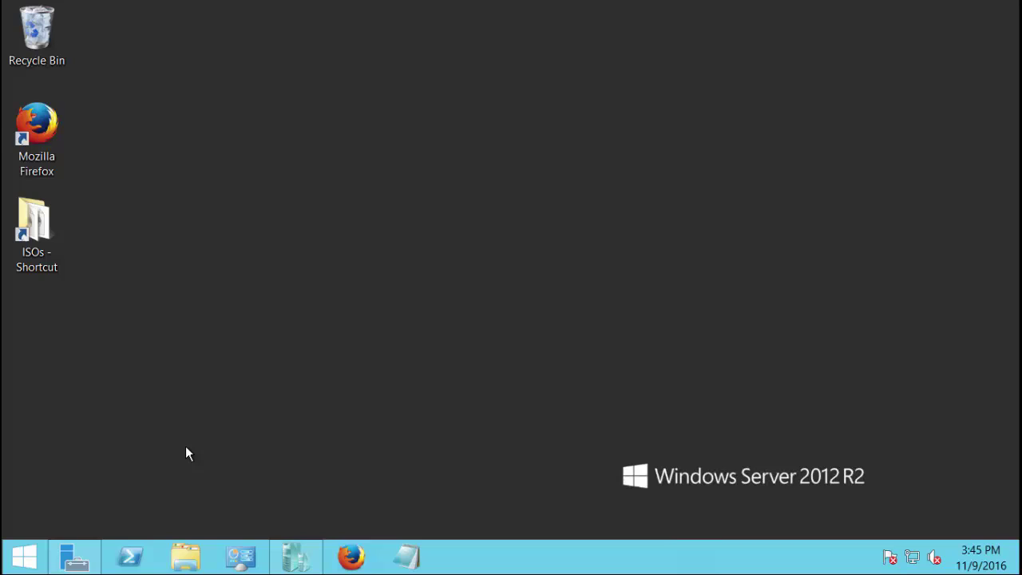
Launch an empty MMC console by running mmc, and maximize the Console1 window
right_click(24, 557)
click(64, 511)
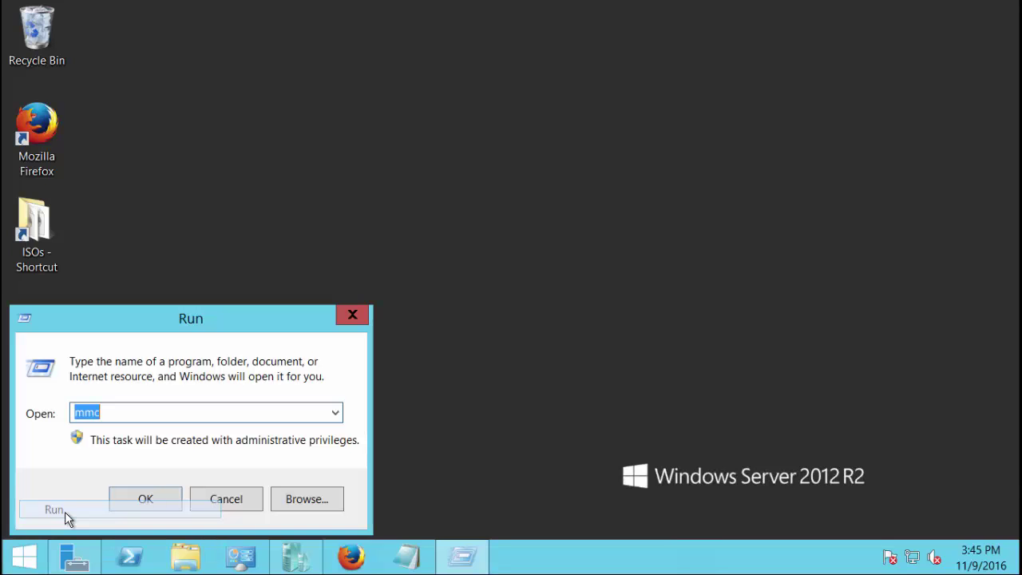
click(125, 496)
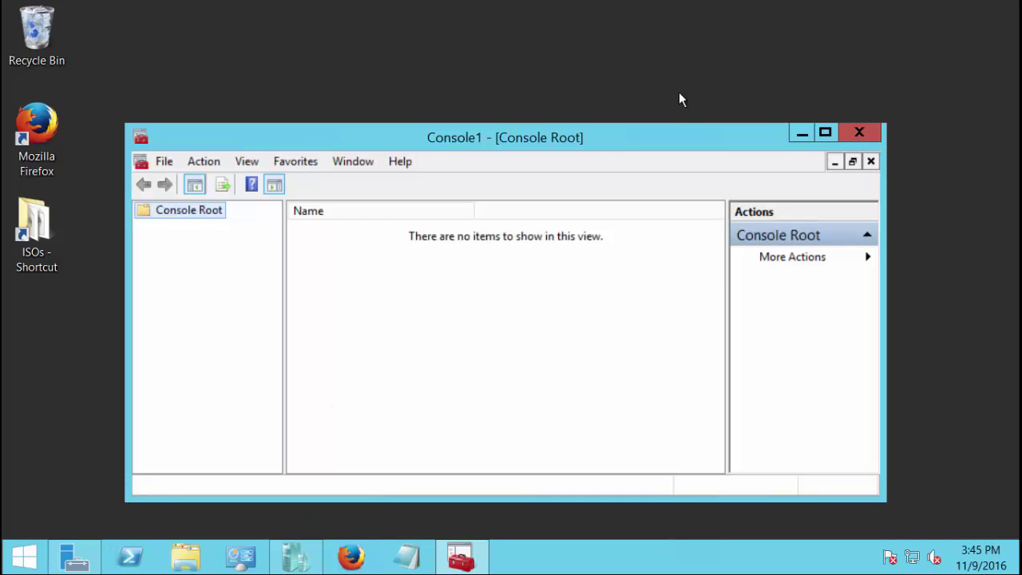
click(829, 132)
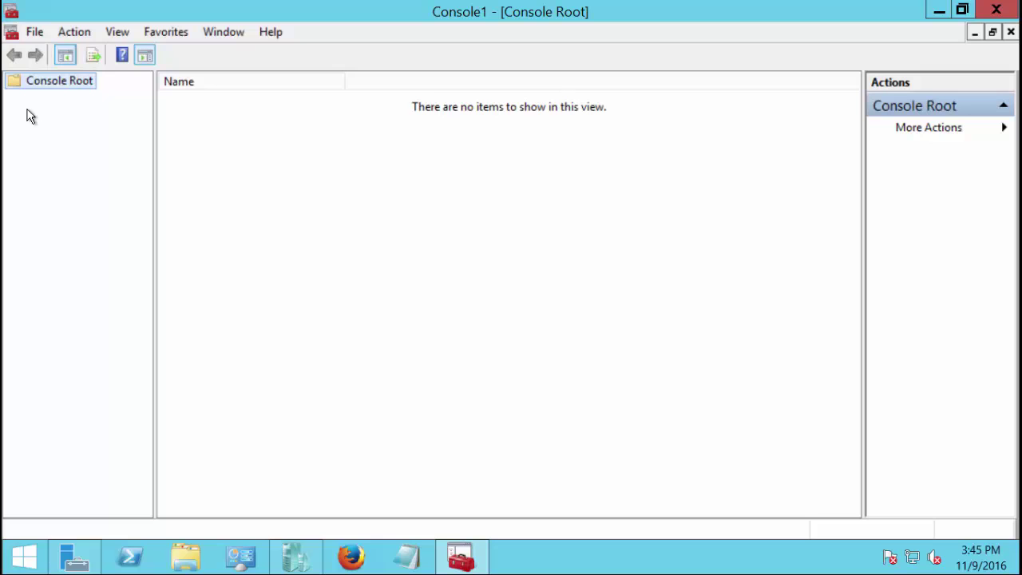
click(36, 38)
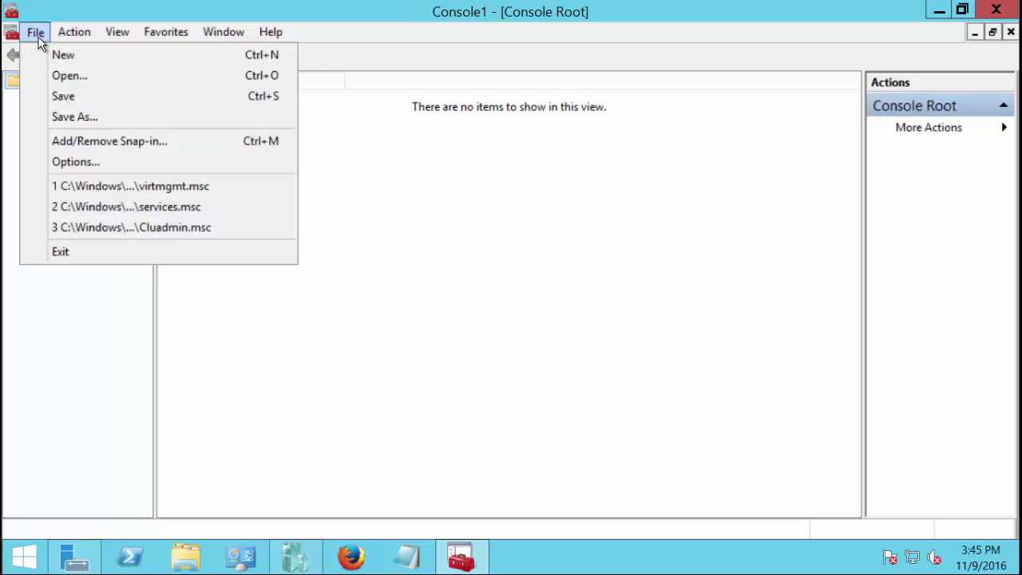
Add the Certificates snap-in for the local computer account and expand Certificates (Local Computer)
click(89, 140)
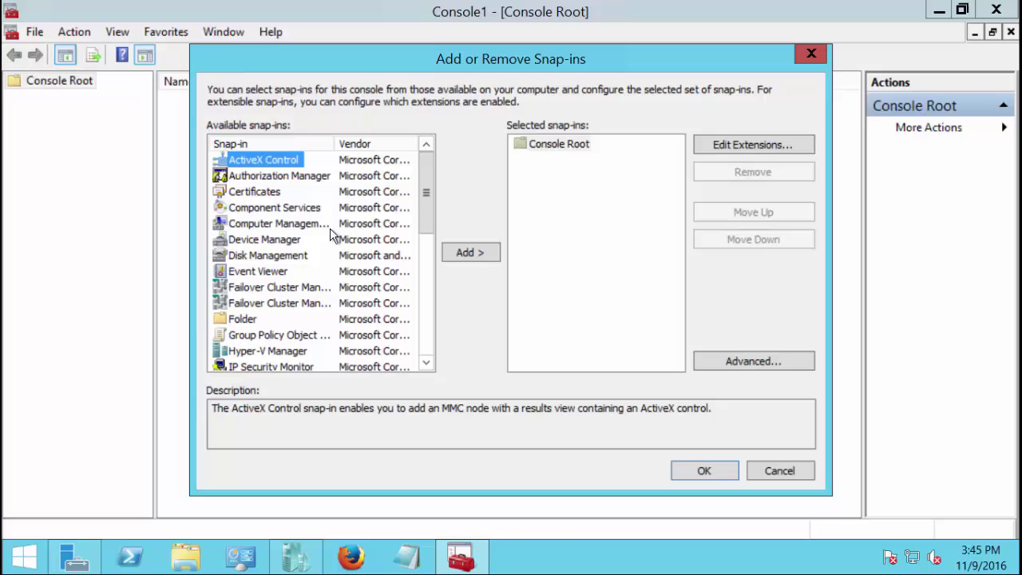
click(260, 195)
click(466, 252)
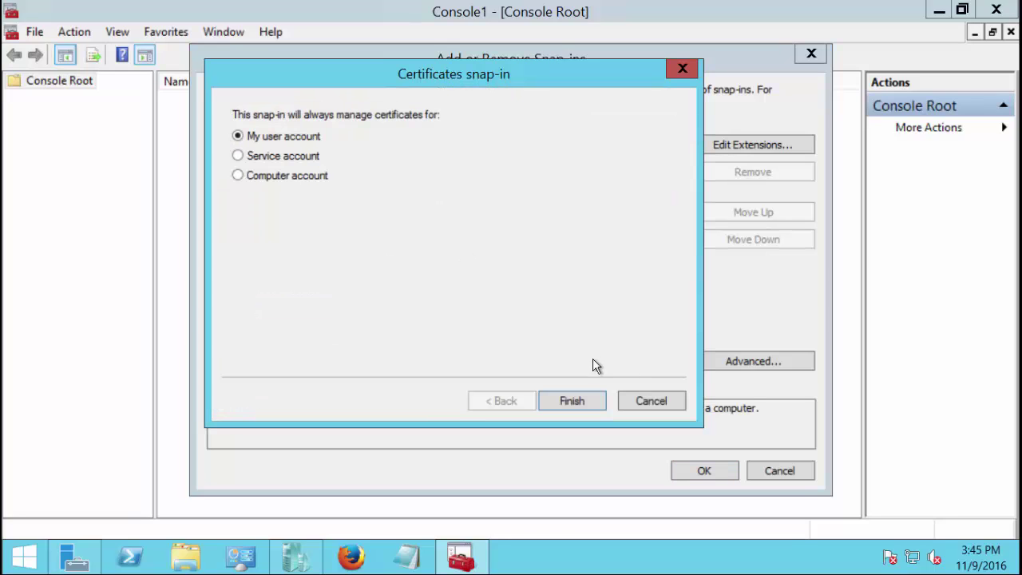
click(307, 176)
click(577, 399)
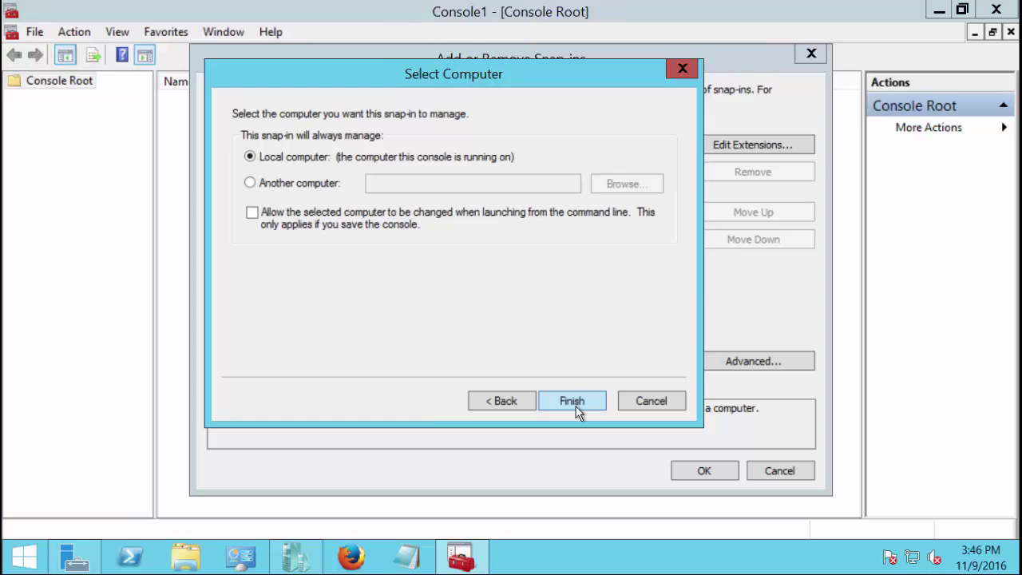
click(572, 401)
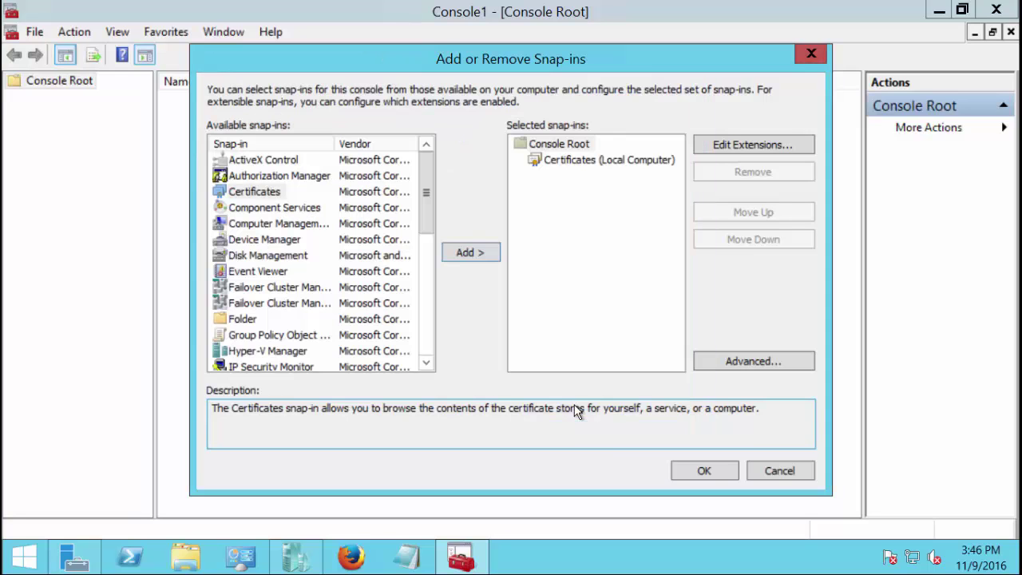
click(689, 469)
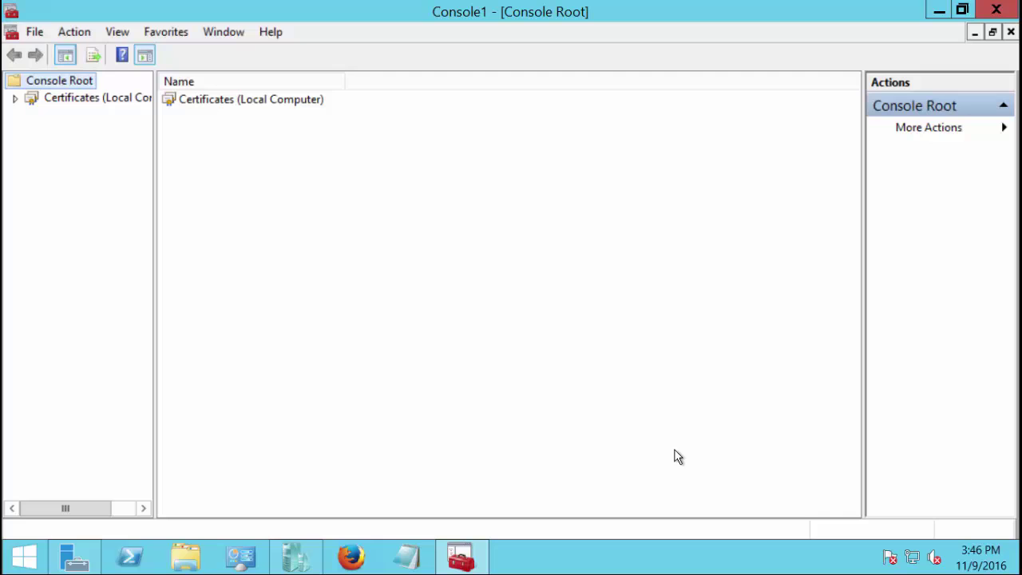
double_click(79, 99)
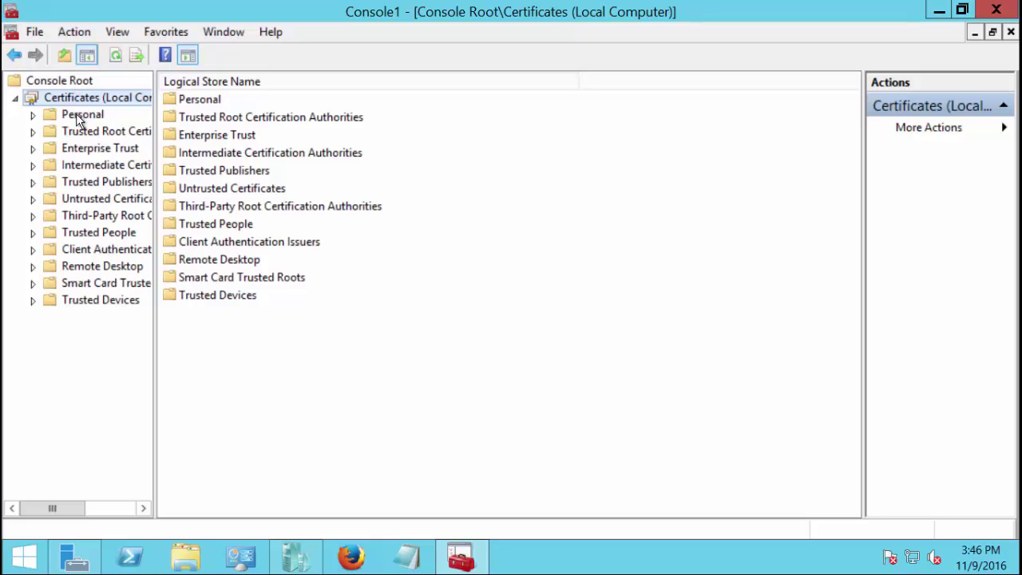
Start Create Custom Request on the Personal store and maximize the Certificate Enrollment wizard
click(79, 116)
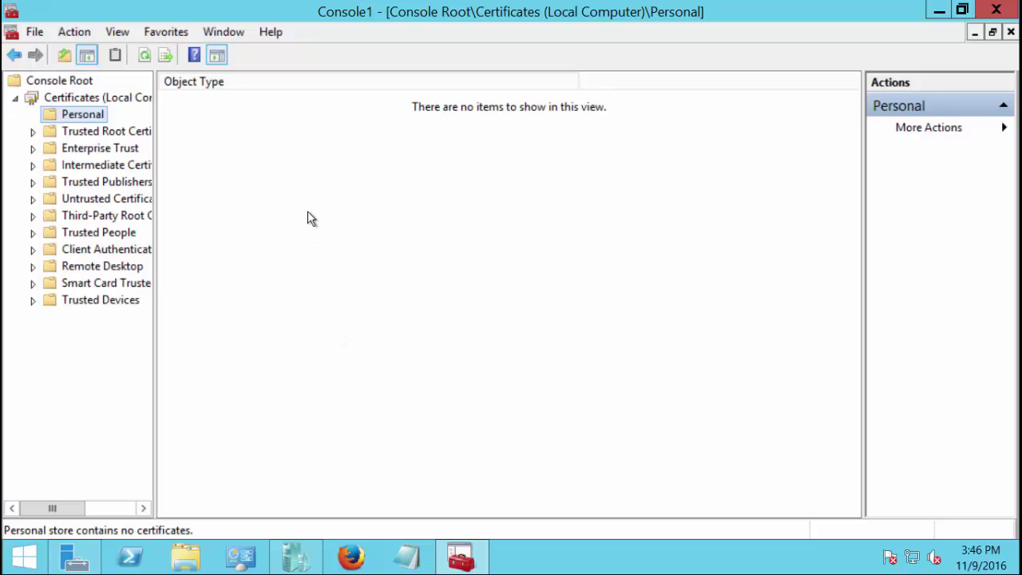
right_click(334, 176)
mouse_move(360, 213)
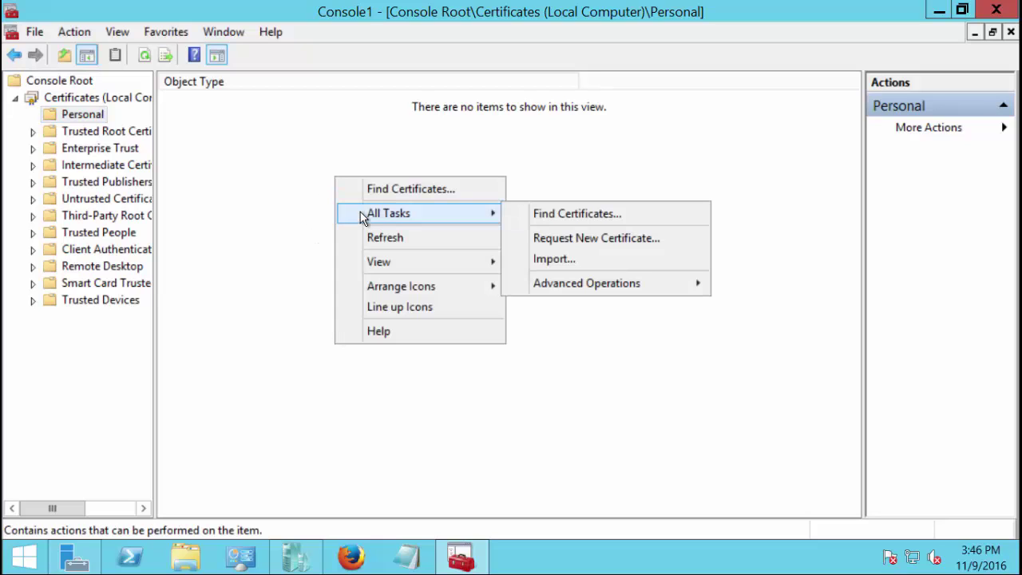
mouse_move(607, 286)
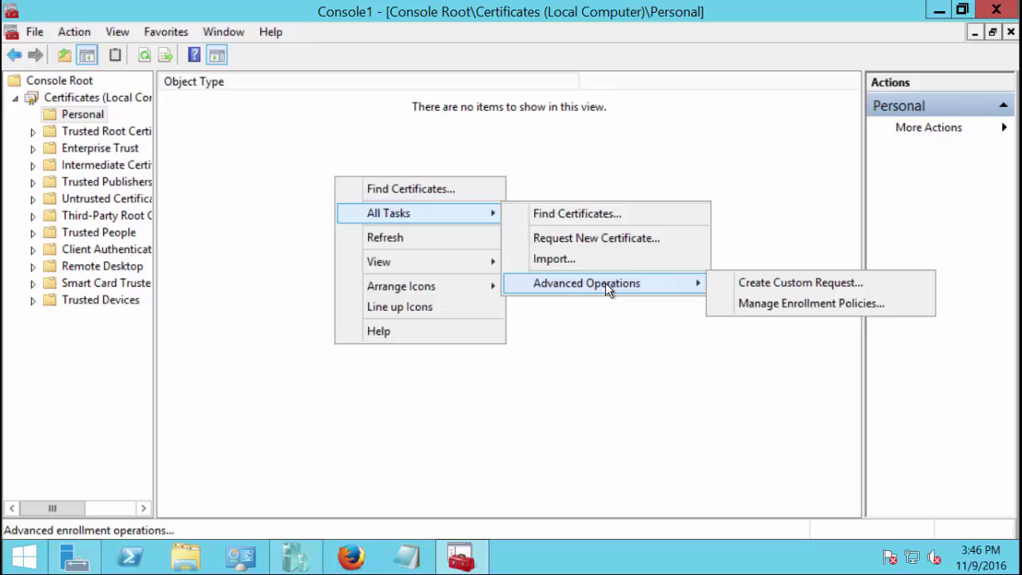
click(740, 283)
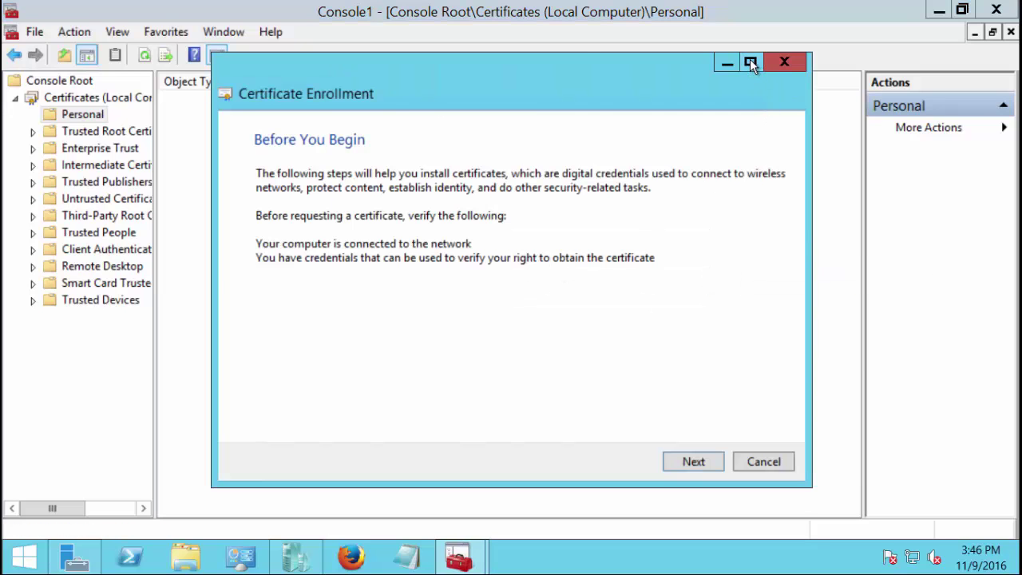
click(750, 62)
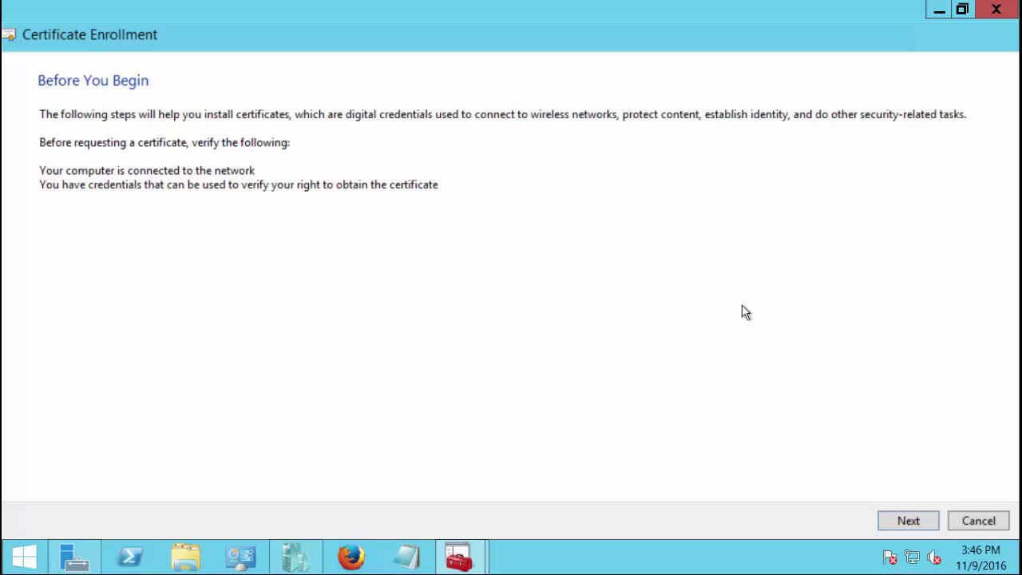
Proceed past the introduction without an enrollment policy
click(897, 521)
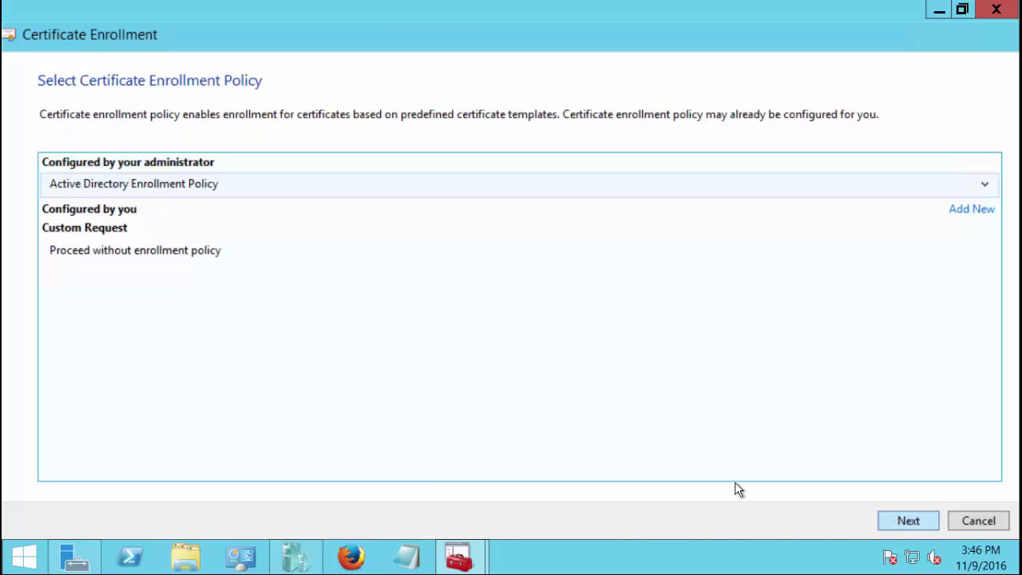
click(67, 253)
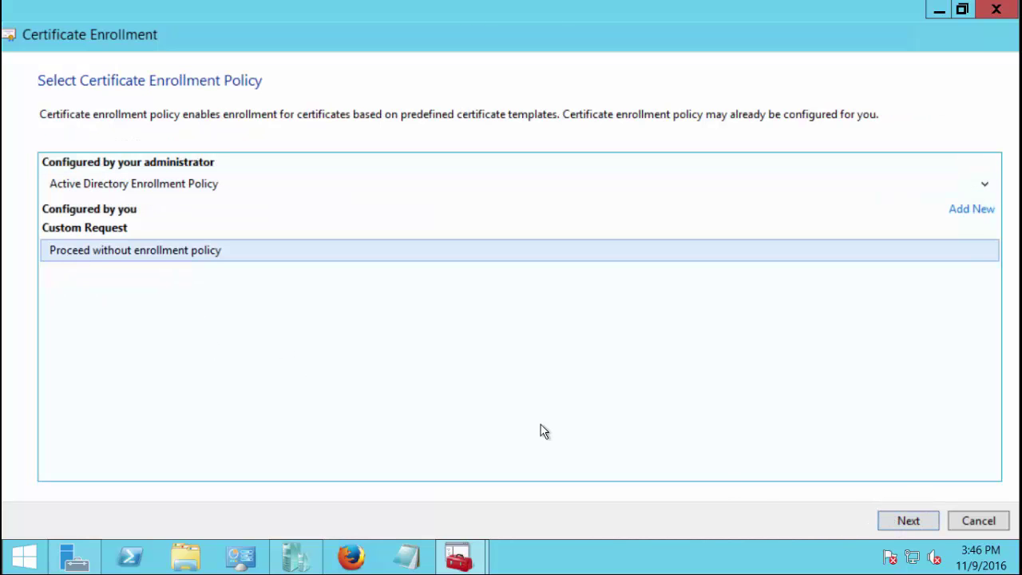
click(897, 523)
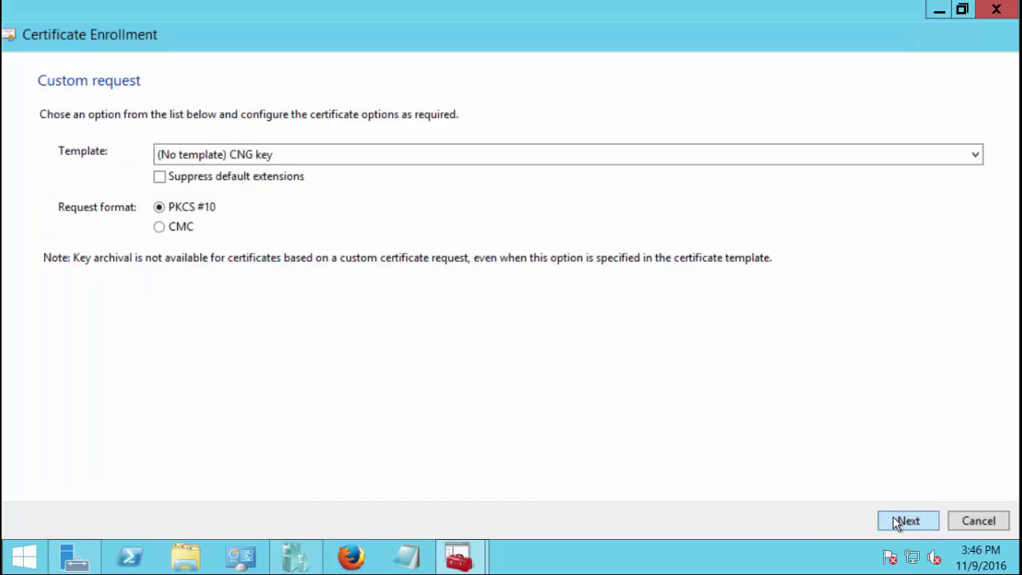
Choose the (No template) Legacy key template and continue to Certificate Information
click(968, 154)
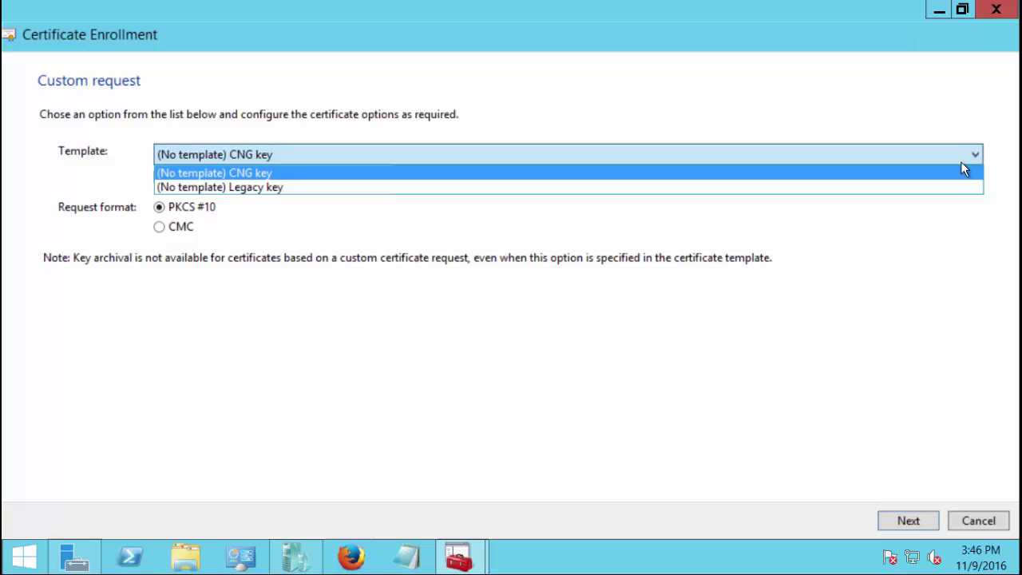
click(957, 188)
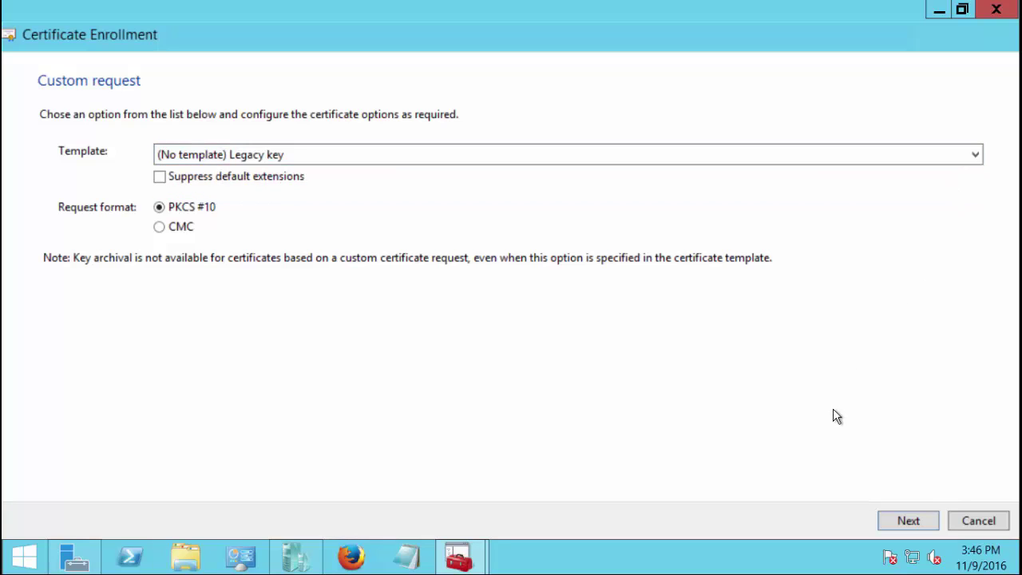
click(903, 523)
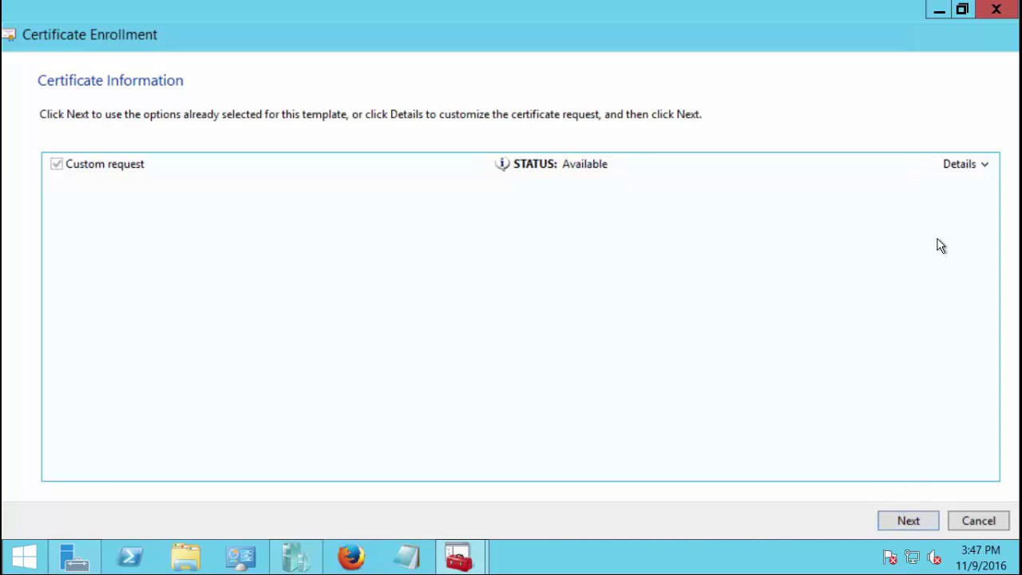
In the request's Properties, set friendly name web.clickvideos.org and description 'web server', then apply
click(983, 165)
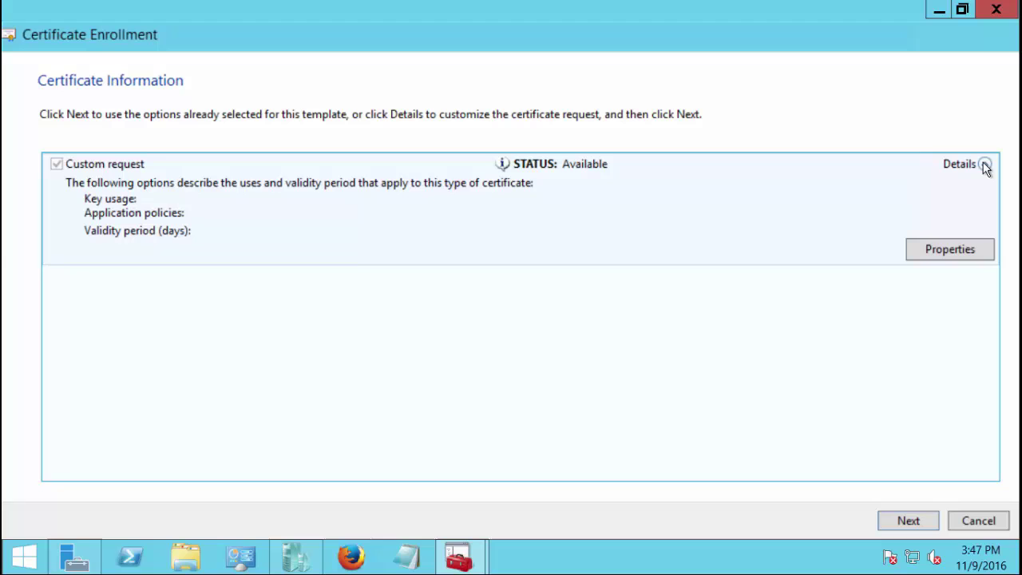
click(966, 252)
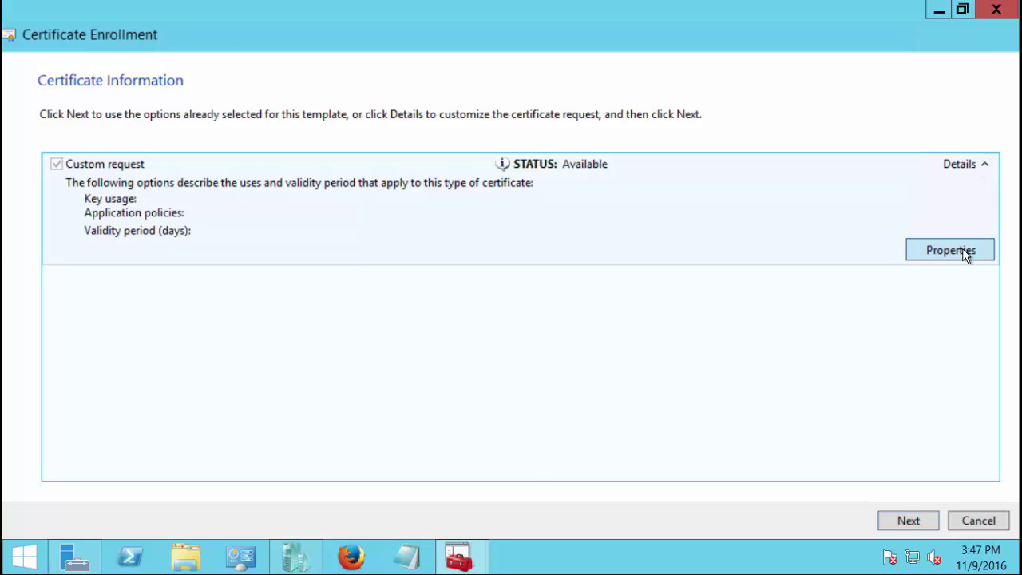
drag(367, 75, 590, 59)
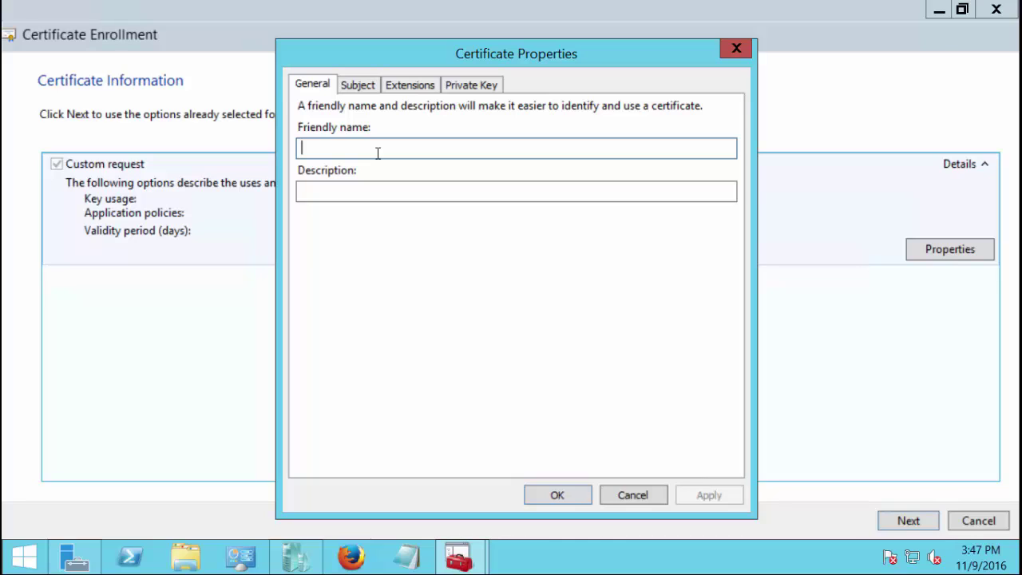
text(web.c)
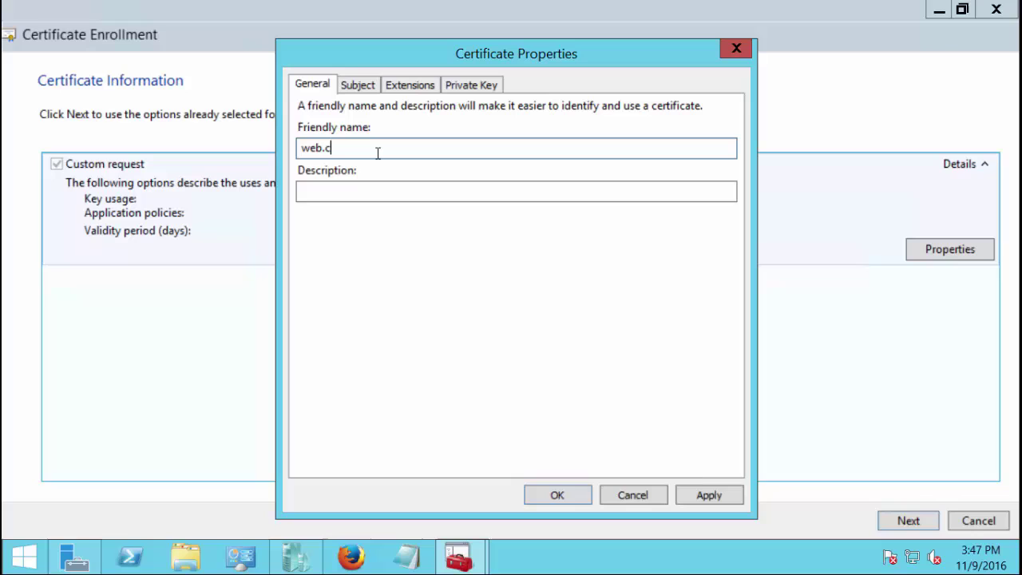
text(lickvideos.org)
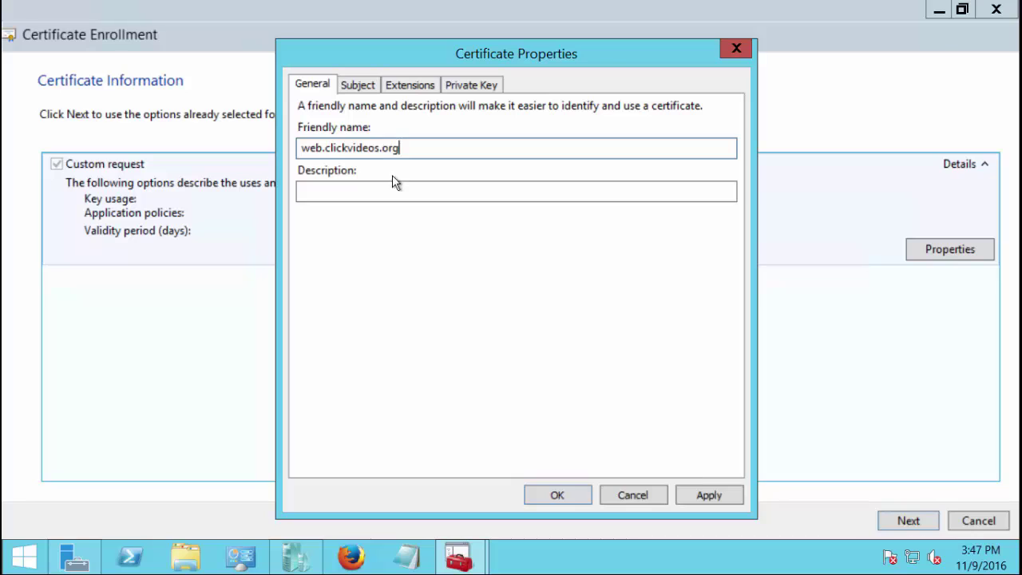
click(402, 196)
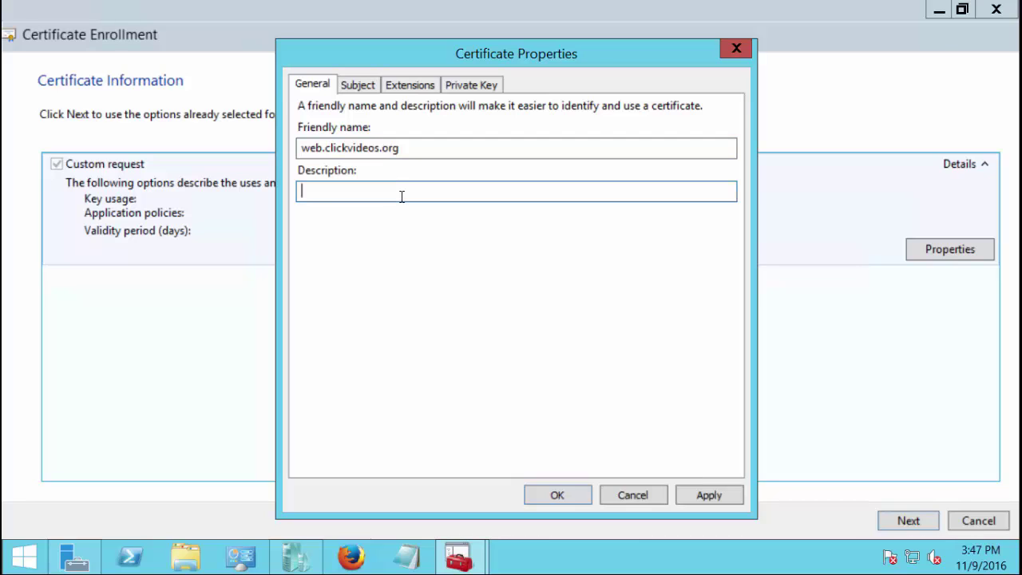
text(web server)
click(701, 494)
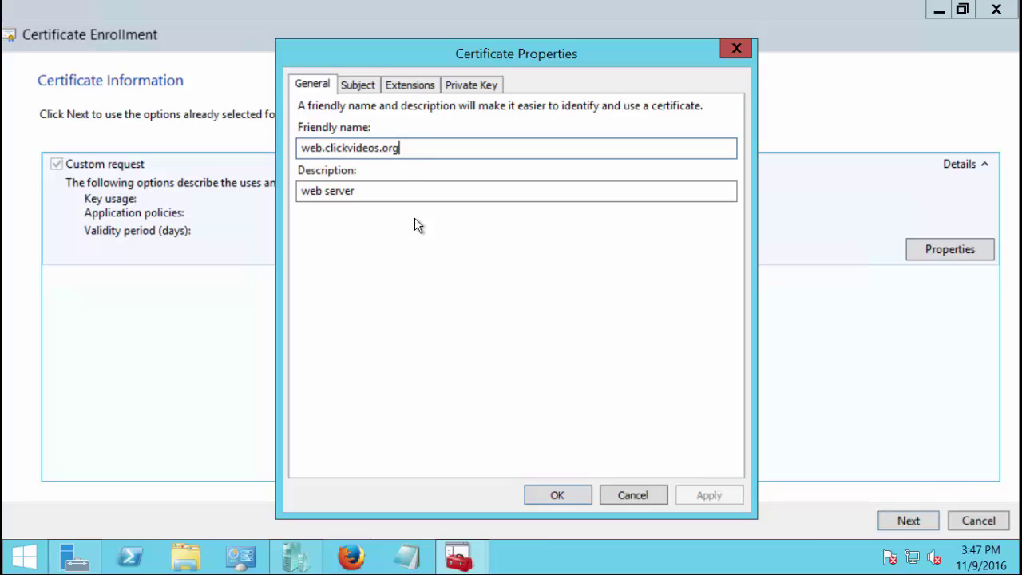
On the Subject tab add CN=webserver.clickvideos.org, OU=Click Video and O=IT
click(369, 90)
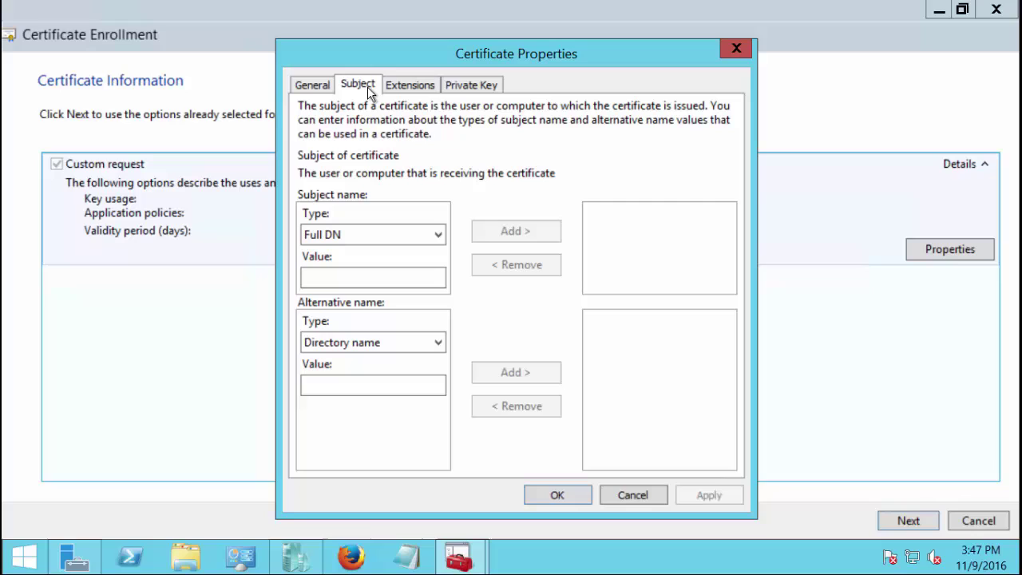
click(382, 281)
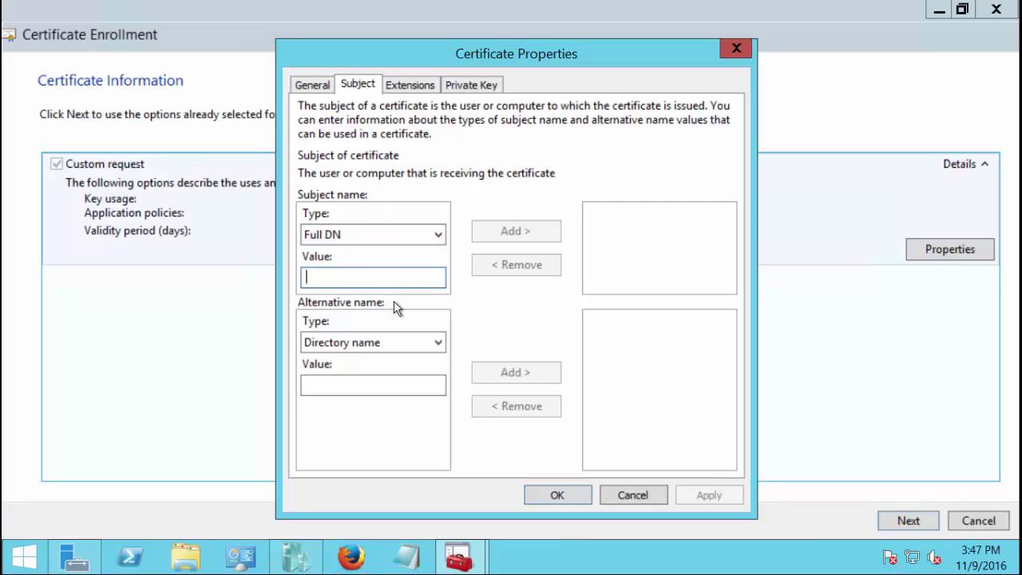
text(CN)
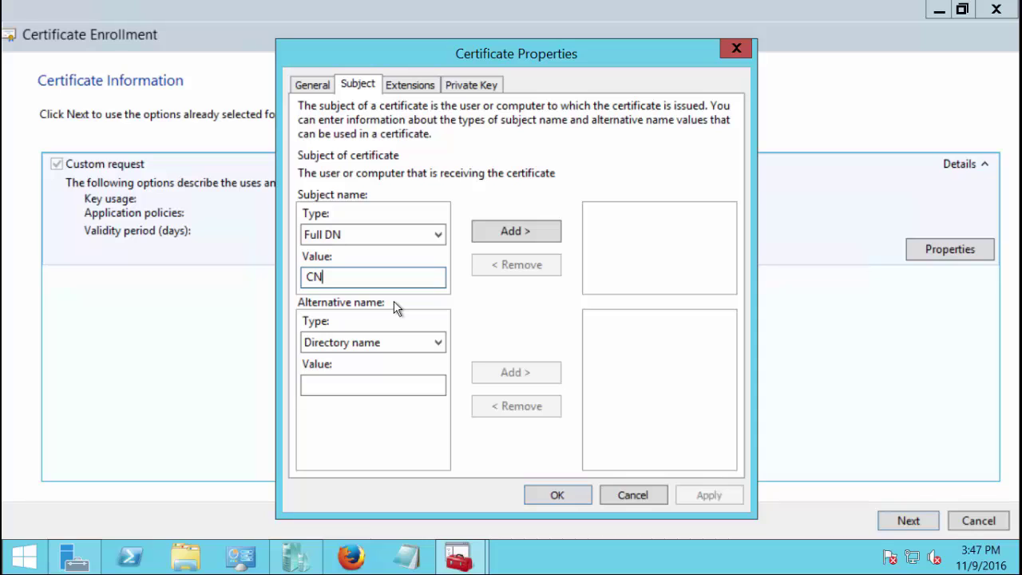
text(=we)
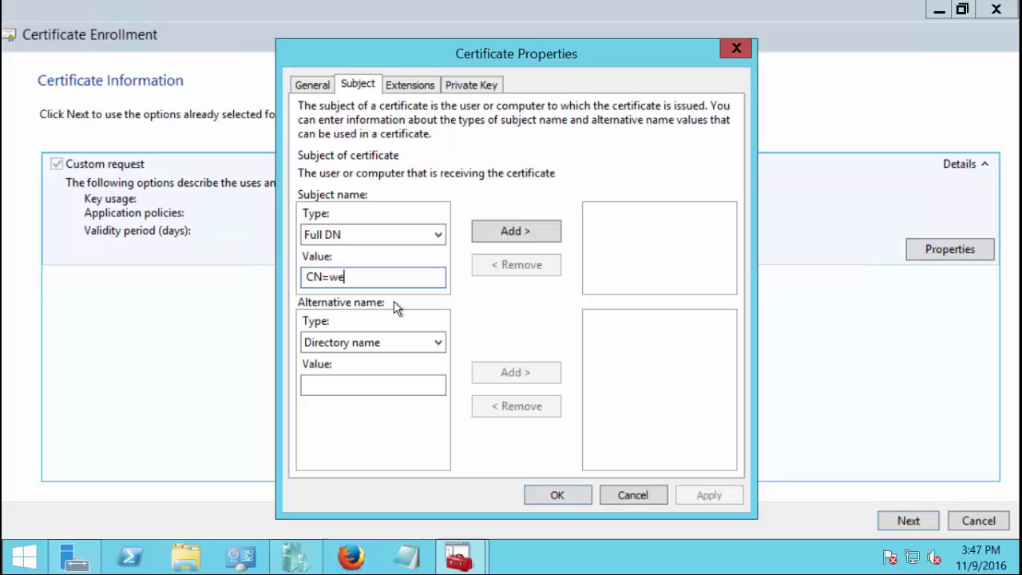
text(bserver)
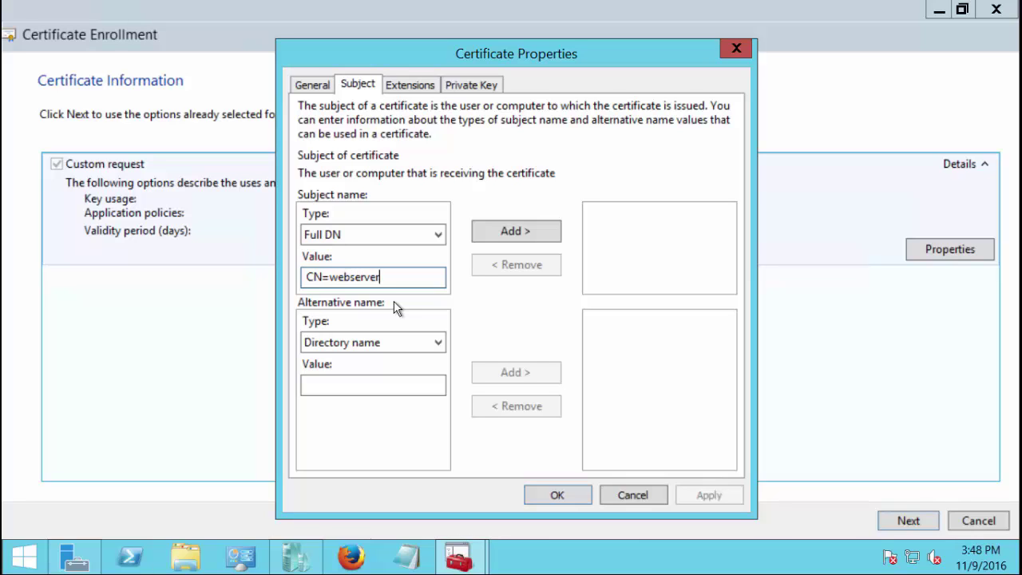
text(.clickvideos.org)
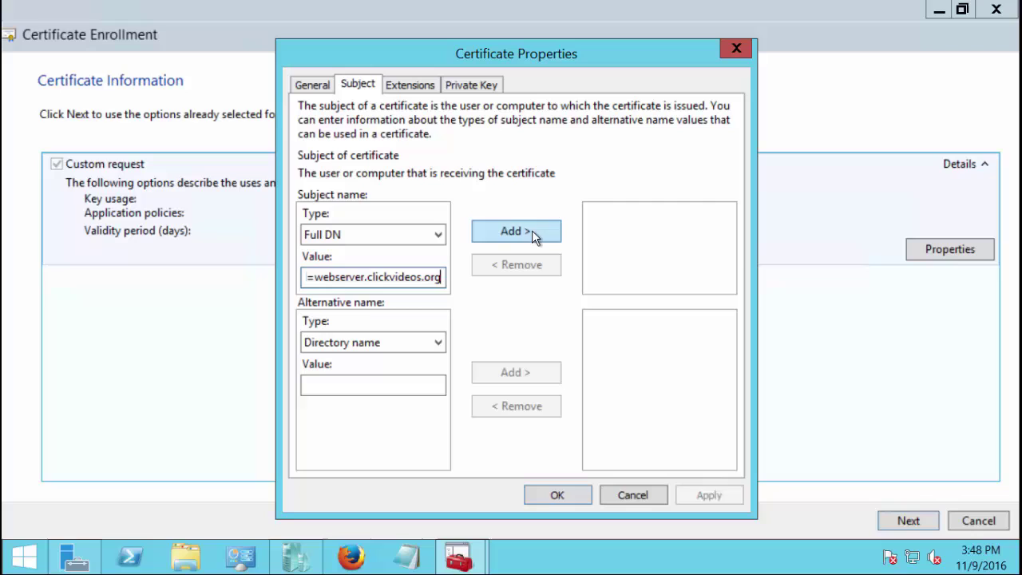
click(532, 232)
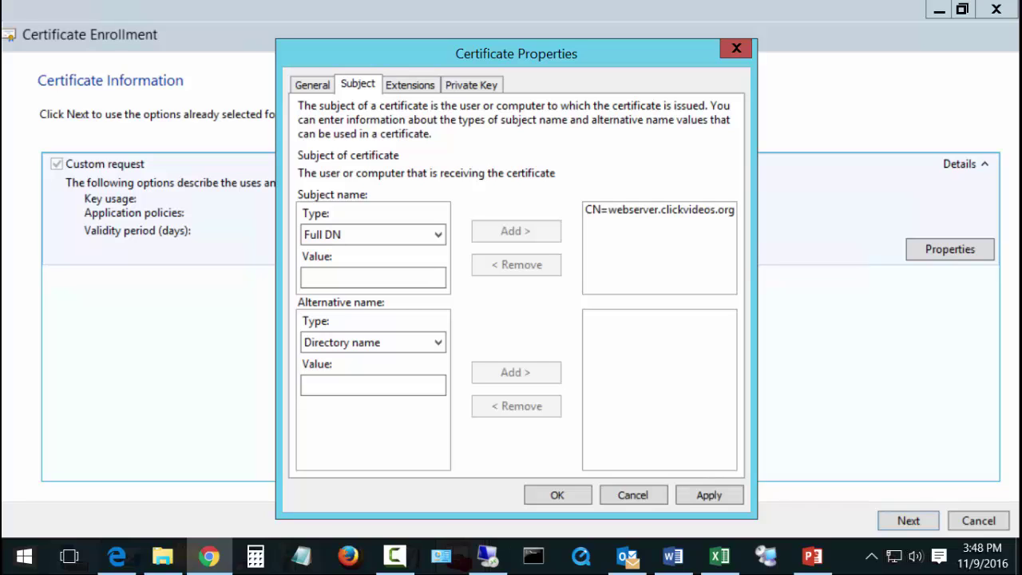
click(378, 278)
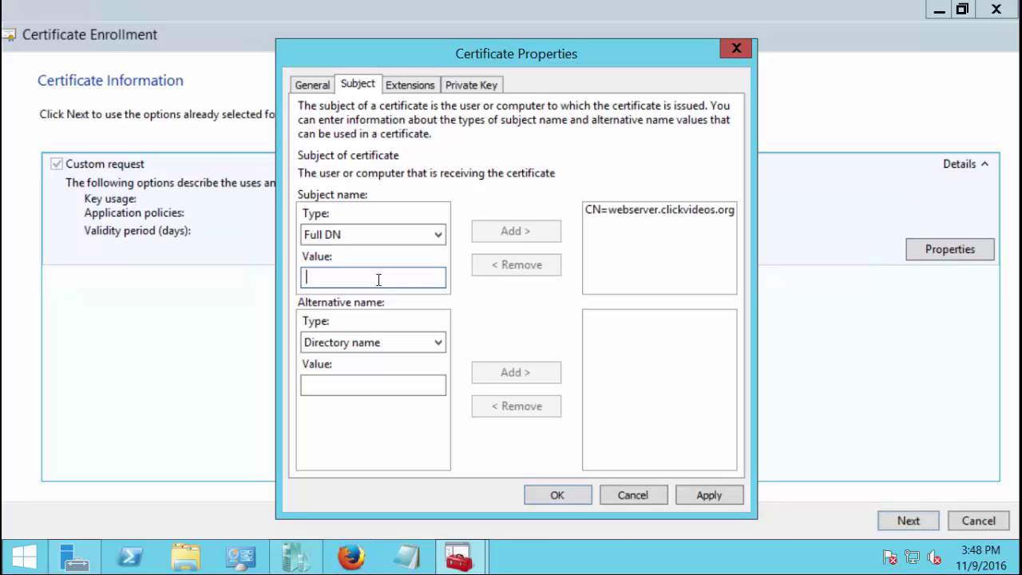
text(O)
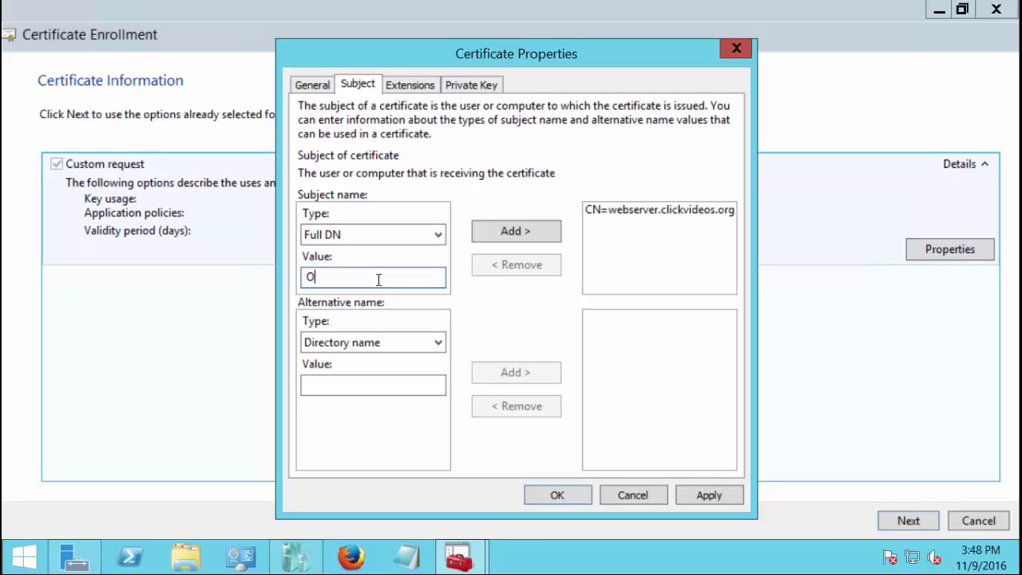
text(U=)
text(Cli)
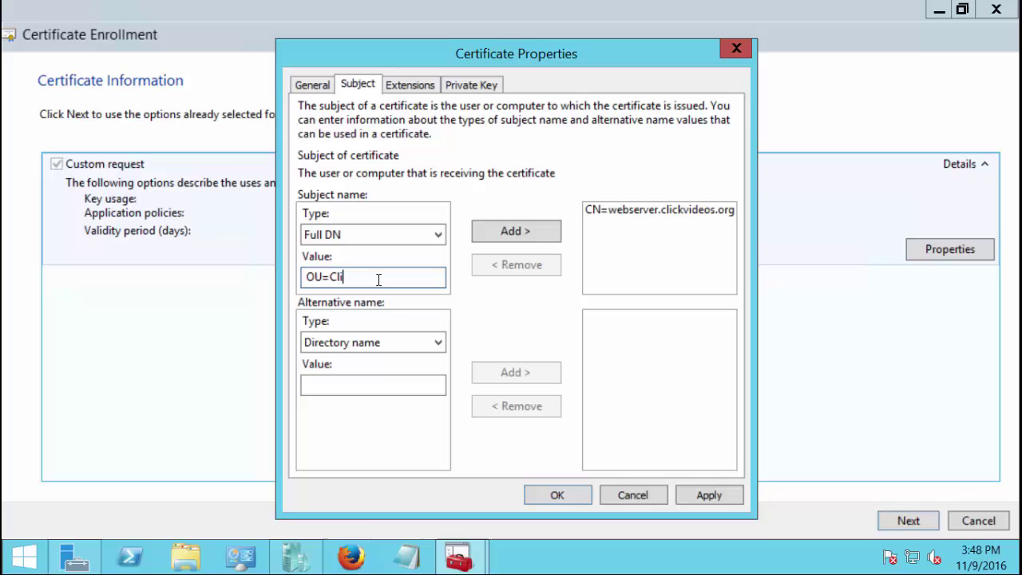
text(ck Video)
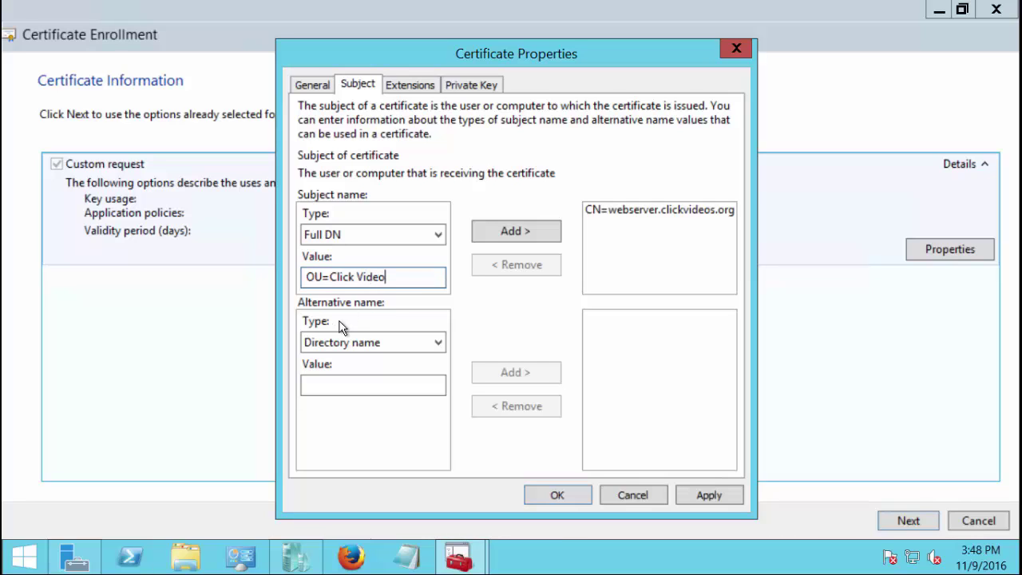
click(490, 227)
click(337, 279)
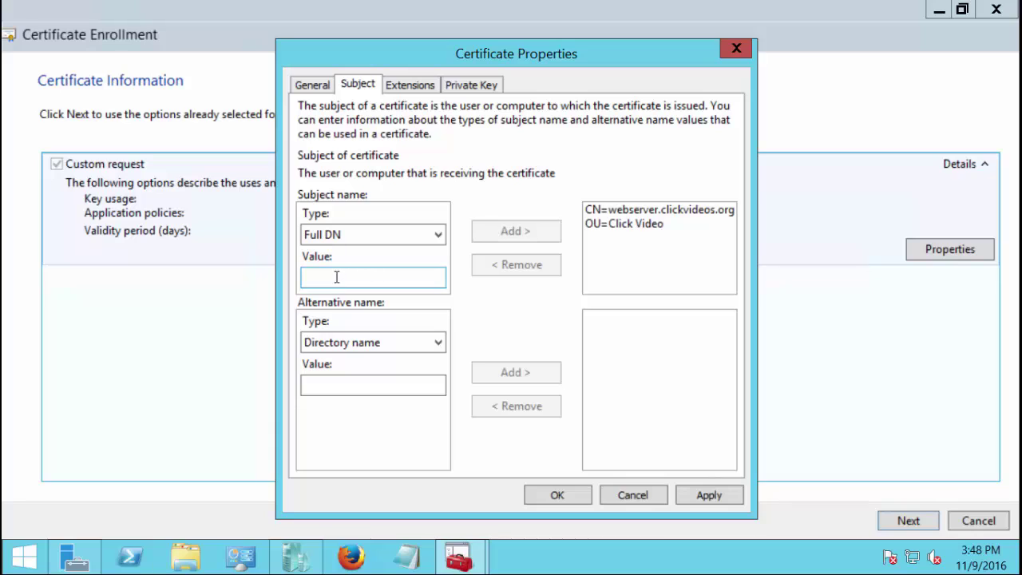
text(O)
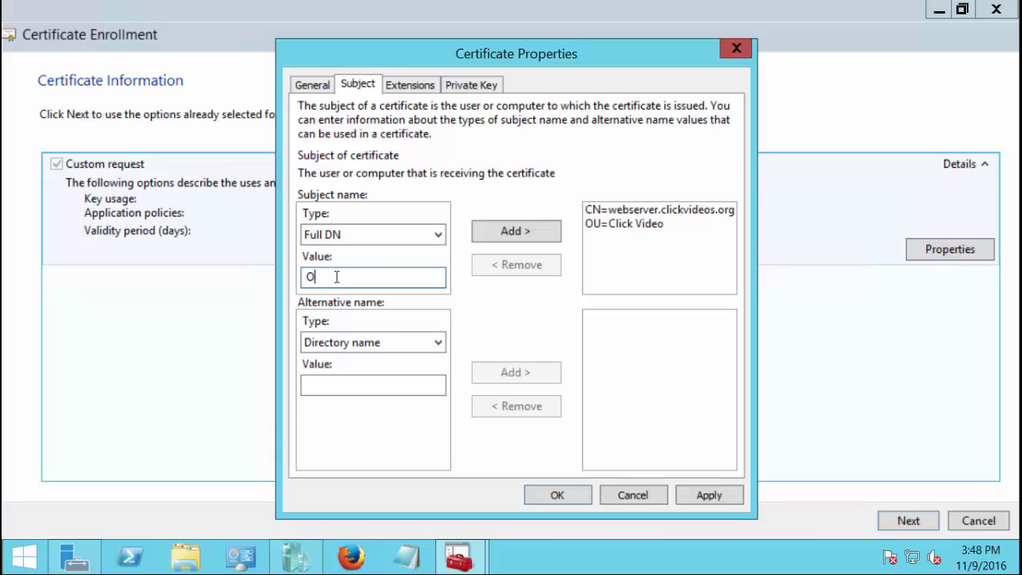
text(=IT)
click(500, 228)
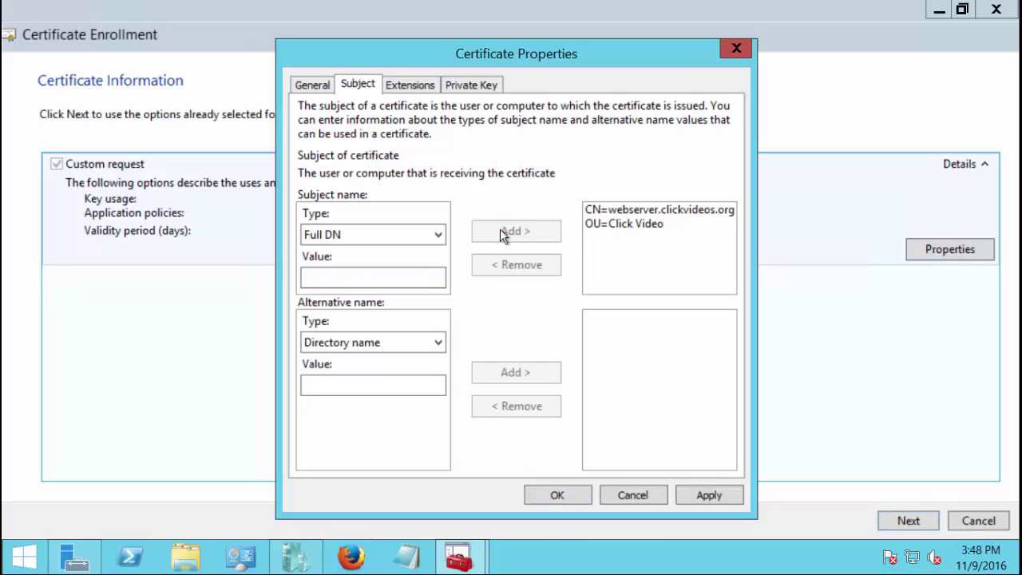
Add two street lines to the subject: Street=123 Main St and Street=Suite 100
click(356, 278)
text(POB)
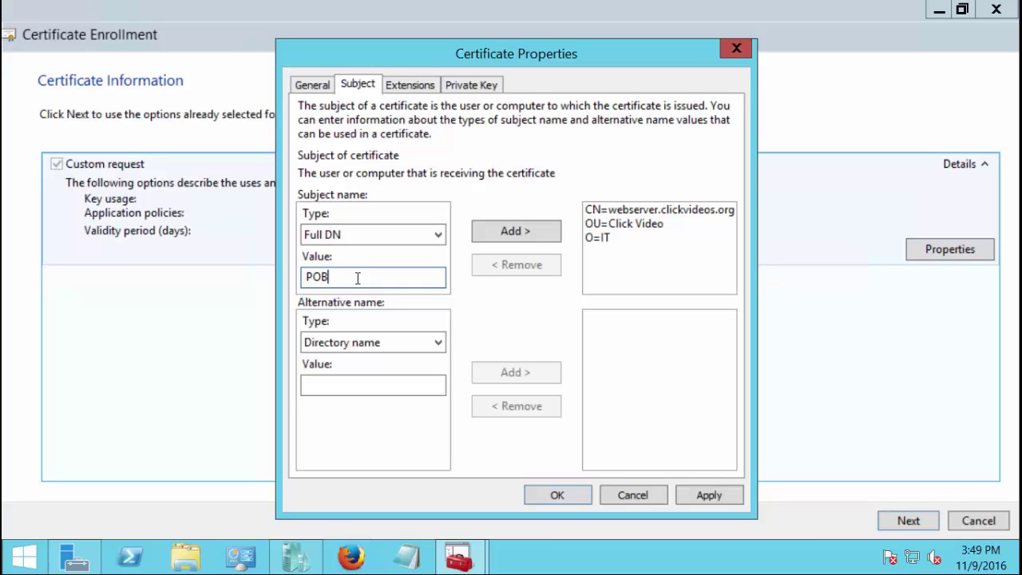
text(ox=)
key(BackSpace)
key(BackSpace)
key(BackSpace)
key(BackSpace)
key(BackSpace)
key(BackSpace)
text(Street)
text(=123 Main St)
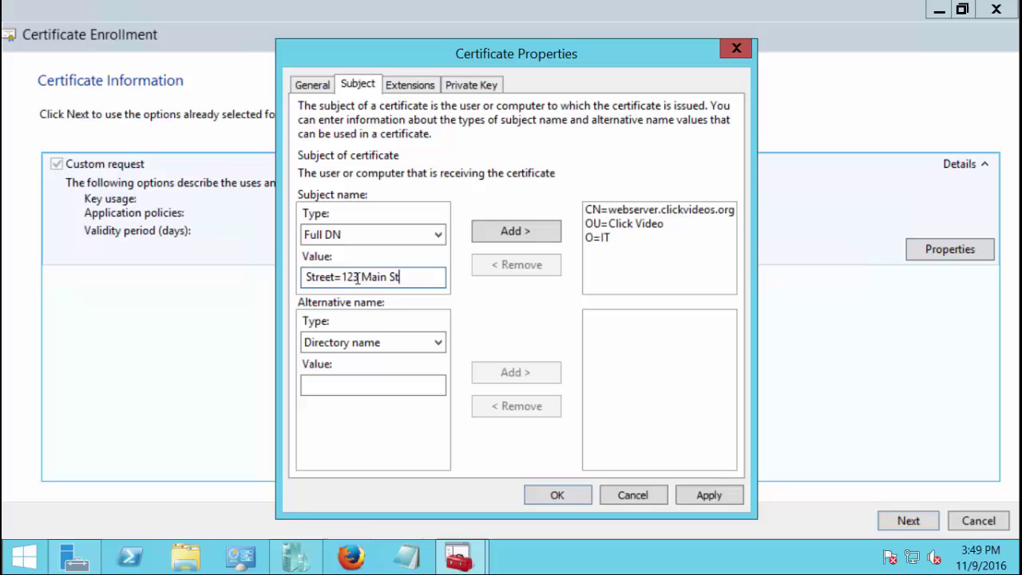
click(488, 230)
text(S)
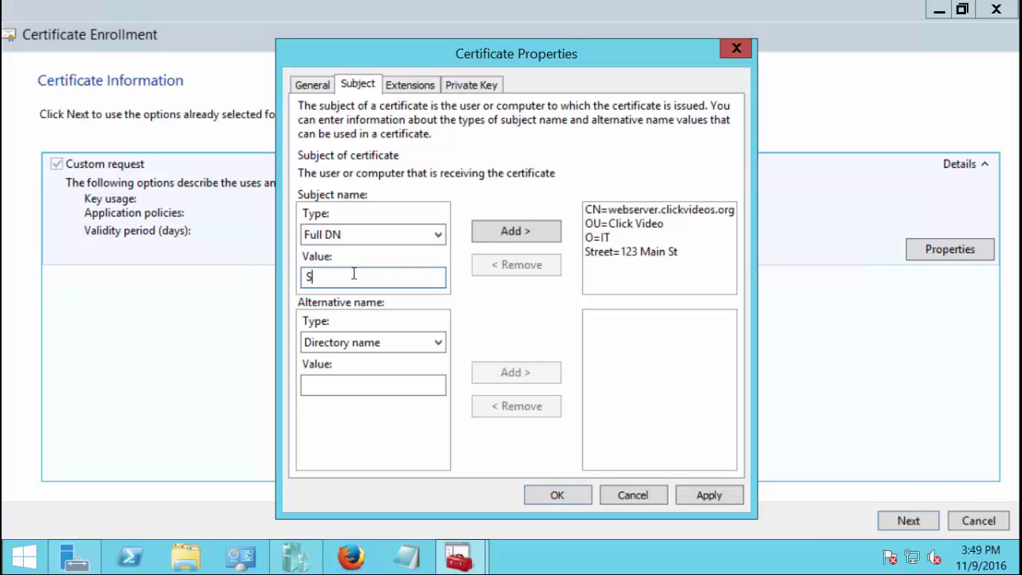
text(treet=Suite 100)
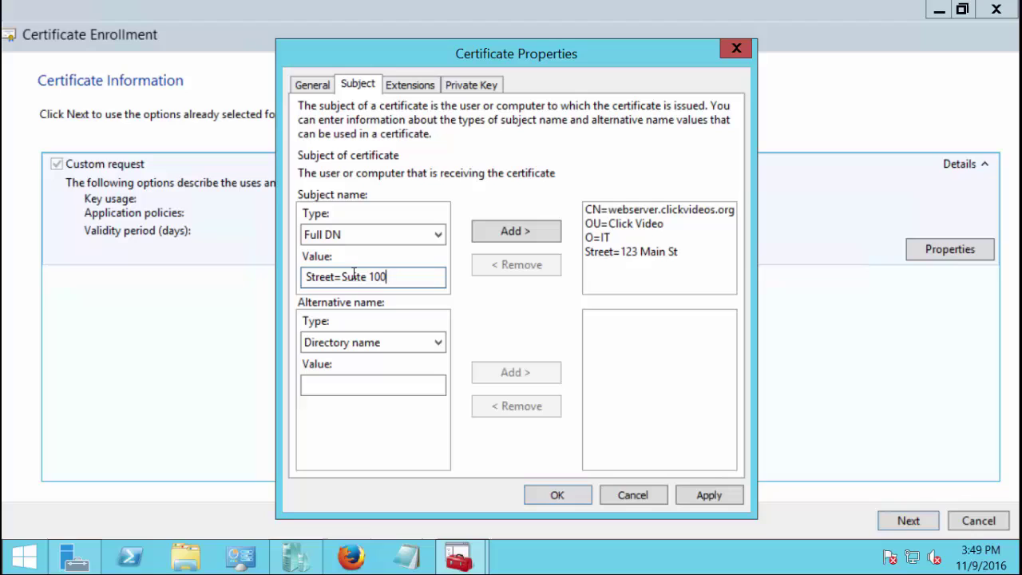
click(516, 237)
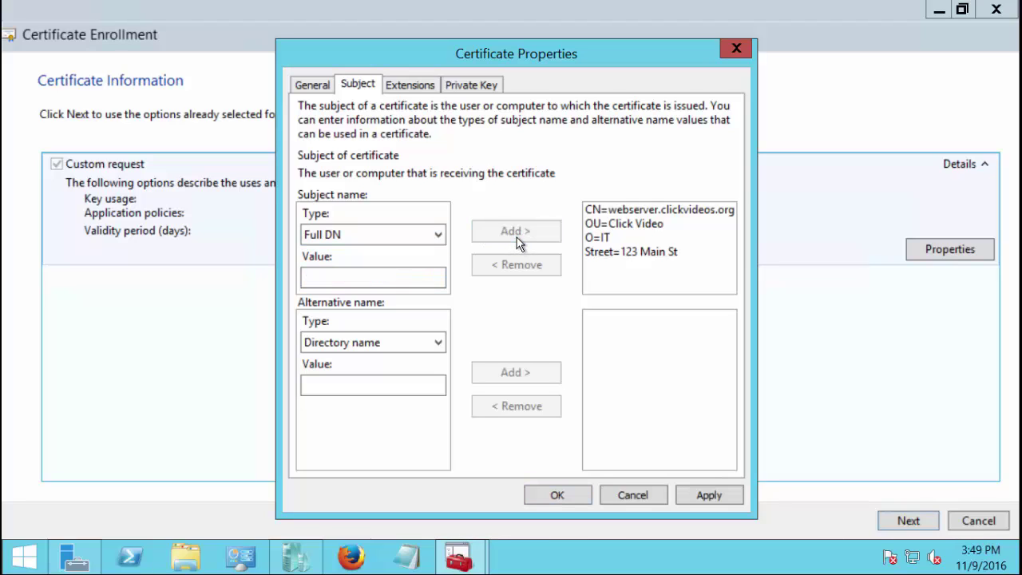
Add locality L=Portland and state S=OR to the subject
click(358, 276)
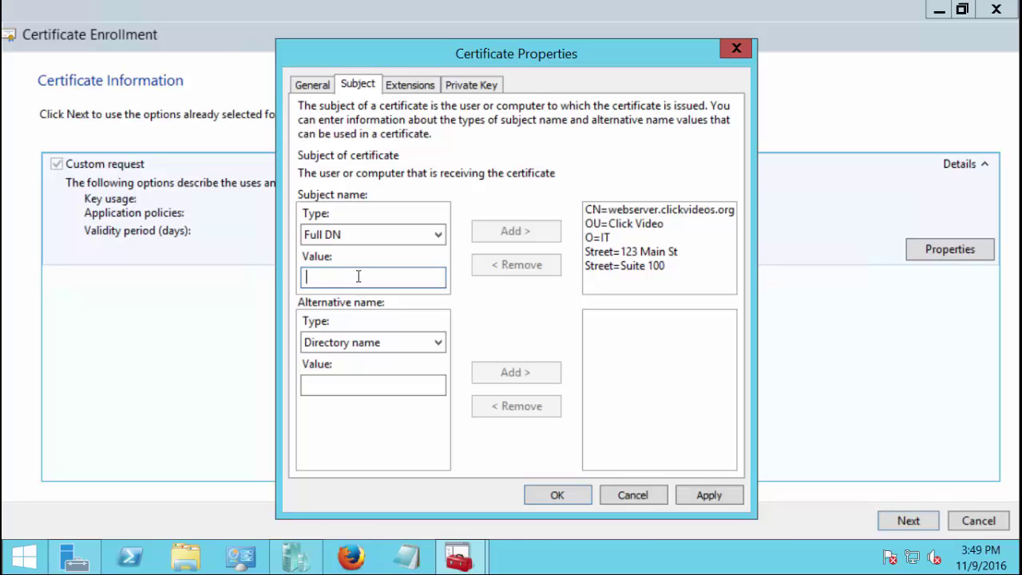
text(L=)
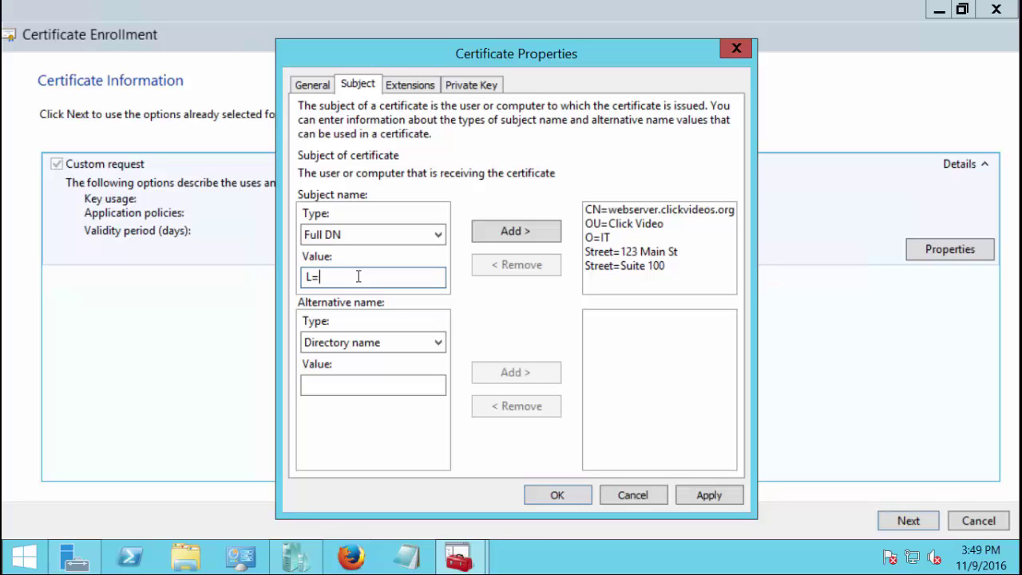
text(Portland)
click(506, 232)
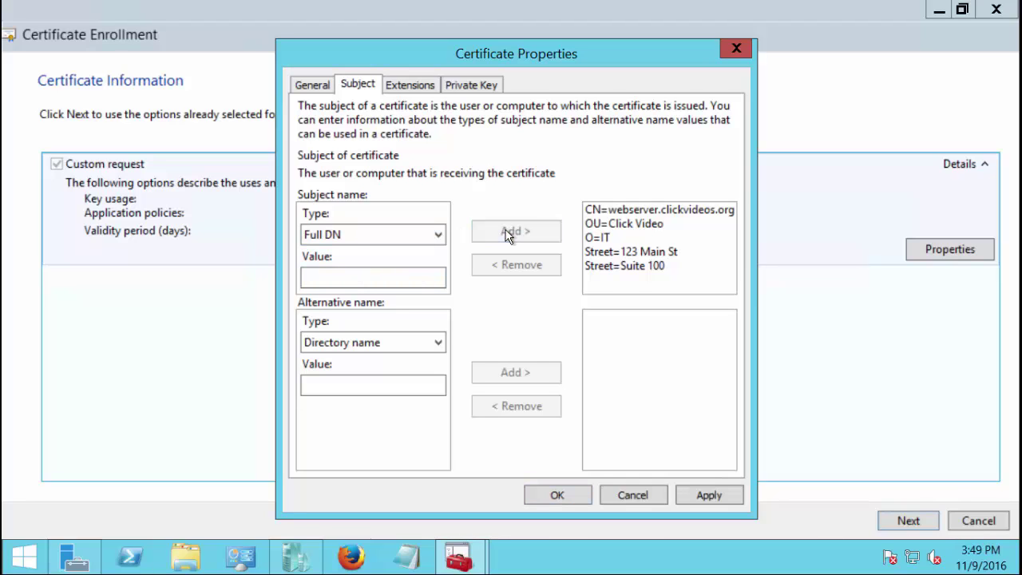
click(319, 278)
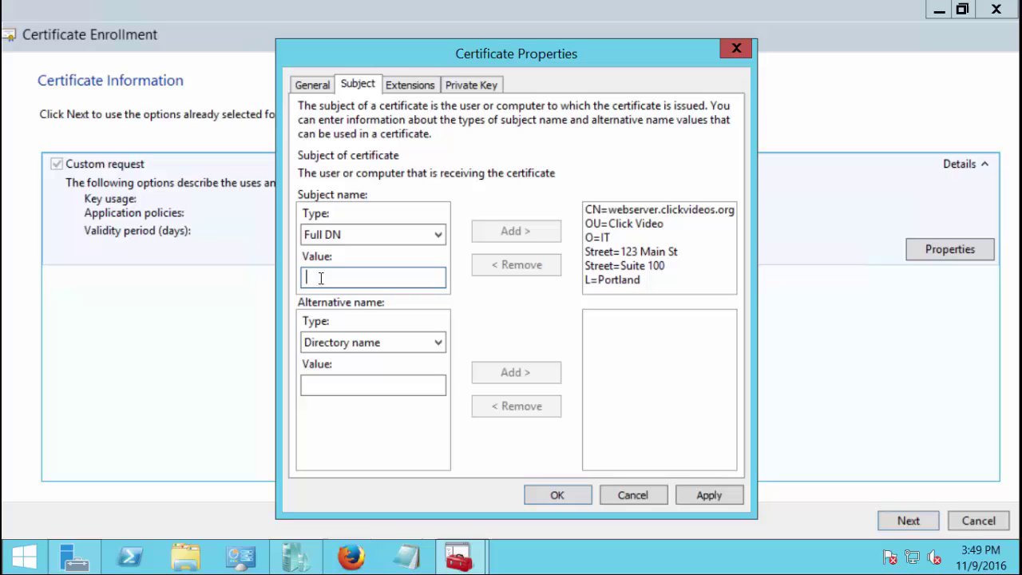
text(S=)
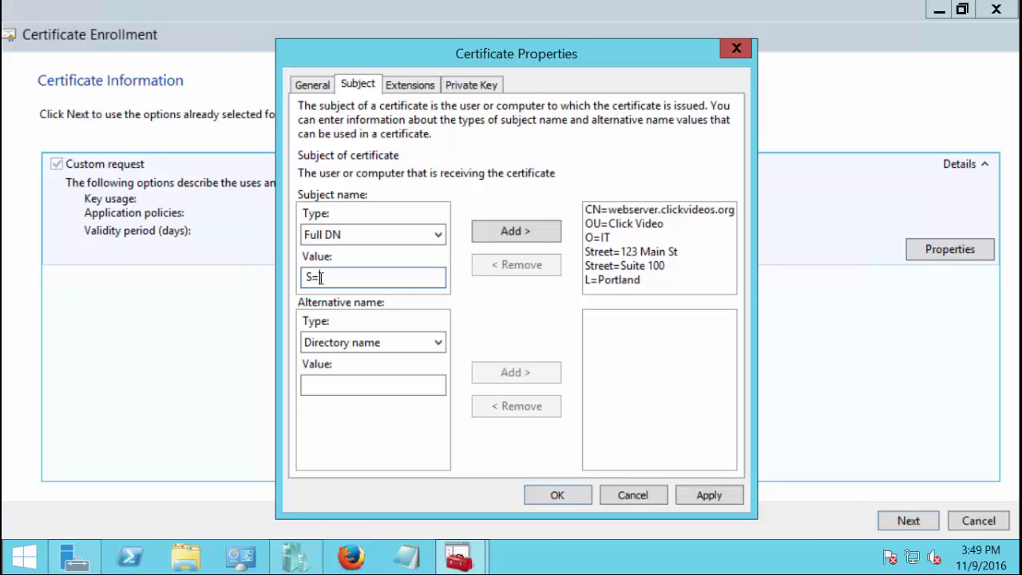
text(OR)
click(505, 230)
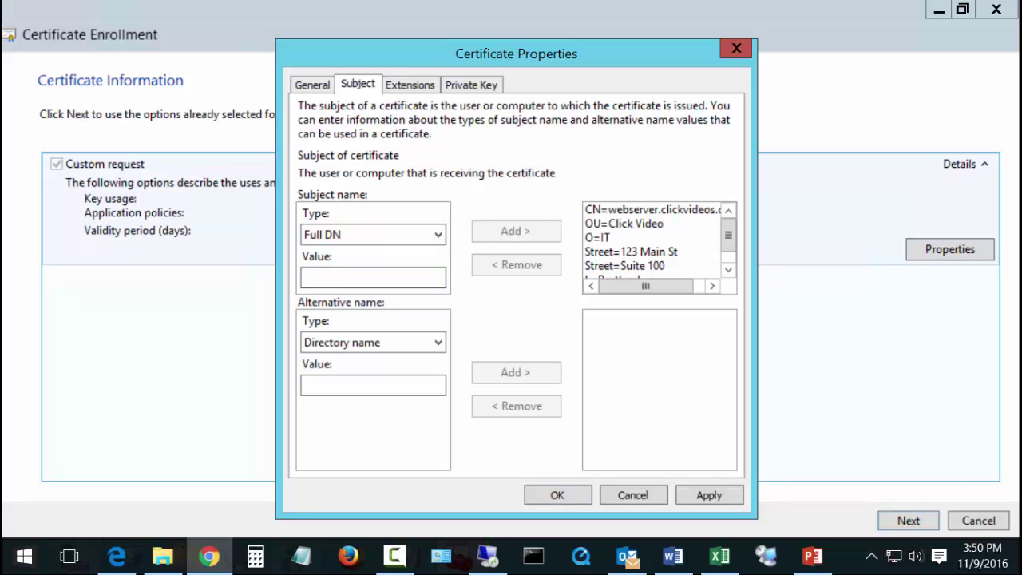
Add PostalCode=12345 and country C=US to the subject
click(360, 277)
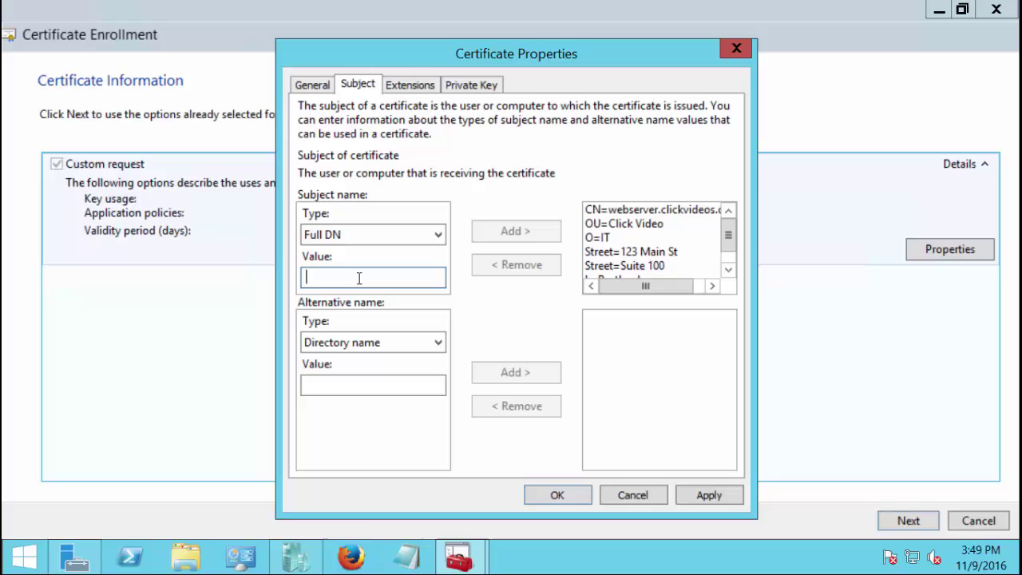
text(PostalC)
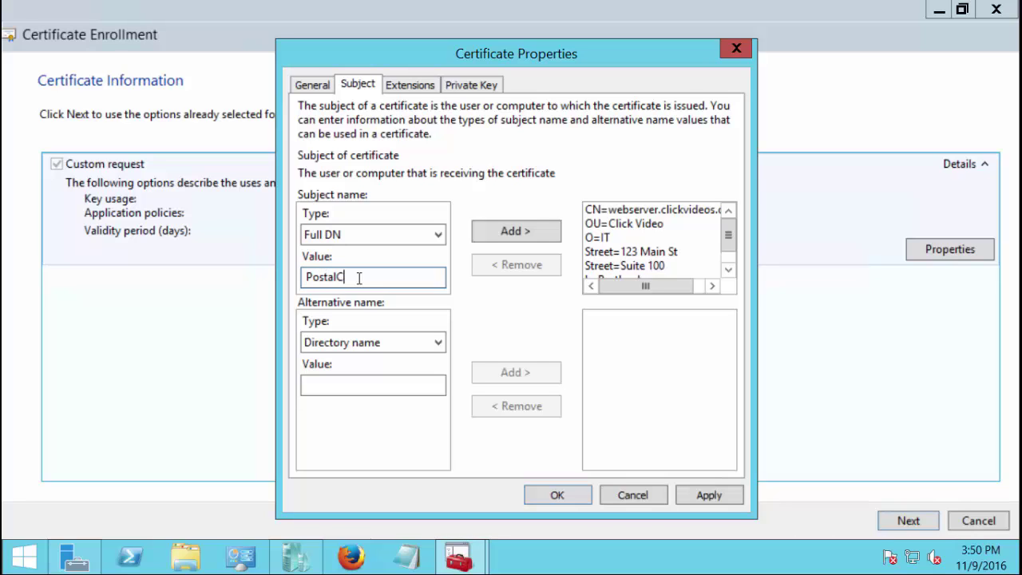
text(ode=12345)
click(499, 227)
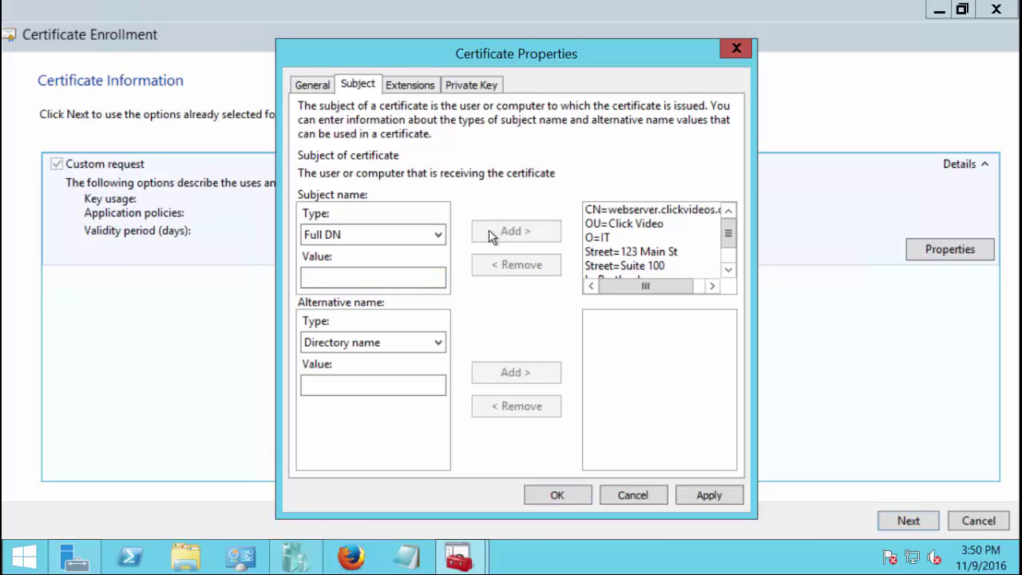
click(340, 277)
text(C=)
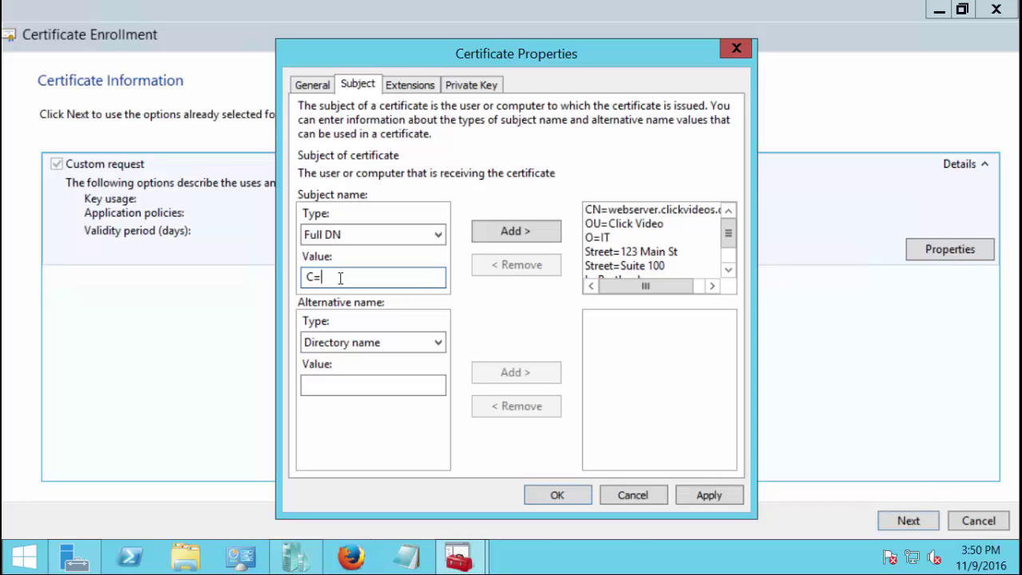
text(US)
click(510, 231)
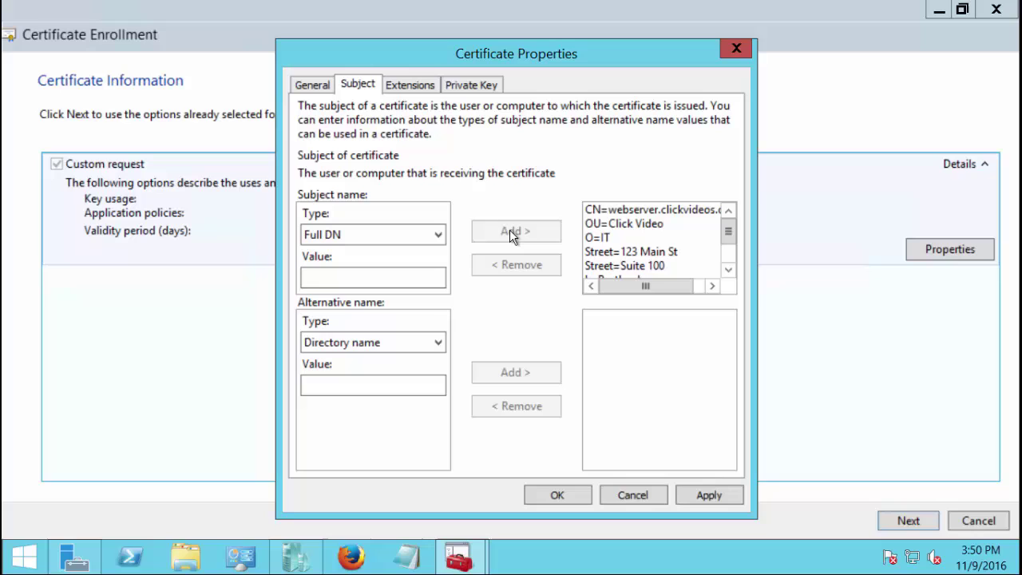
click(380, 277)
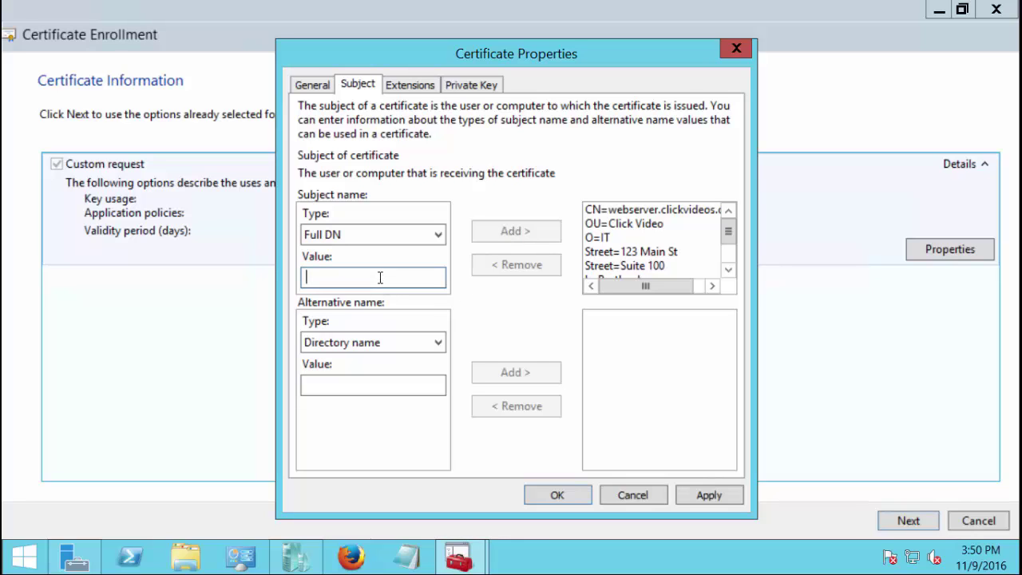
text(Email=)
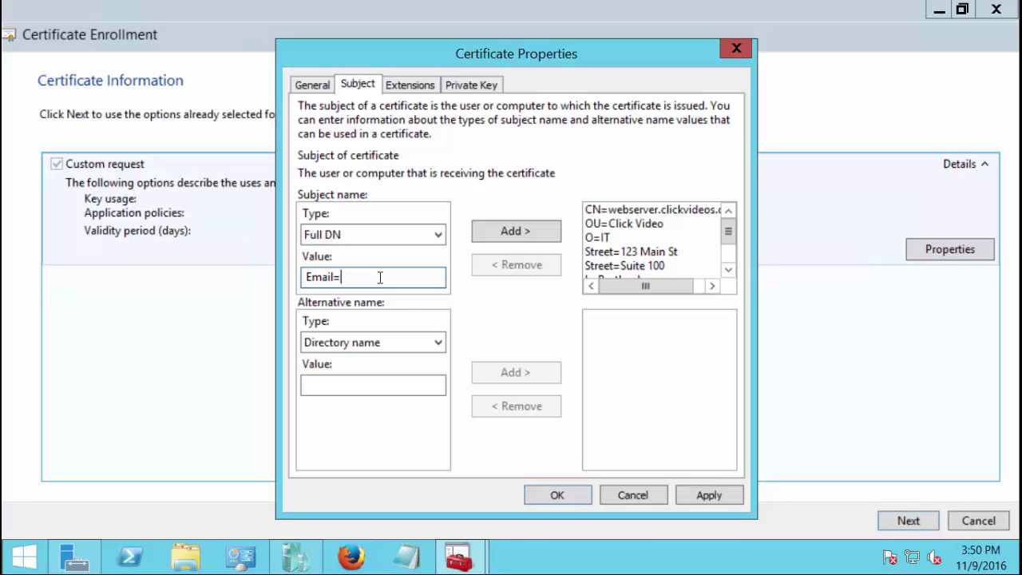
text(admin@)
key(BackSpace)
key(BackSpace)
key(BackSpace)
key(BackSpace)
key(BackSpace)
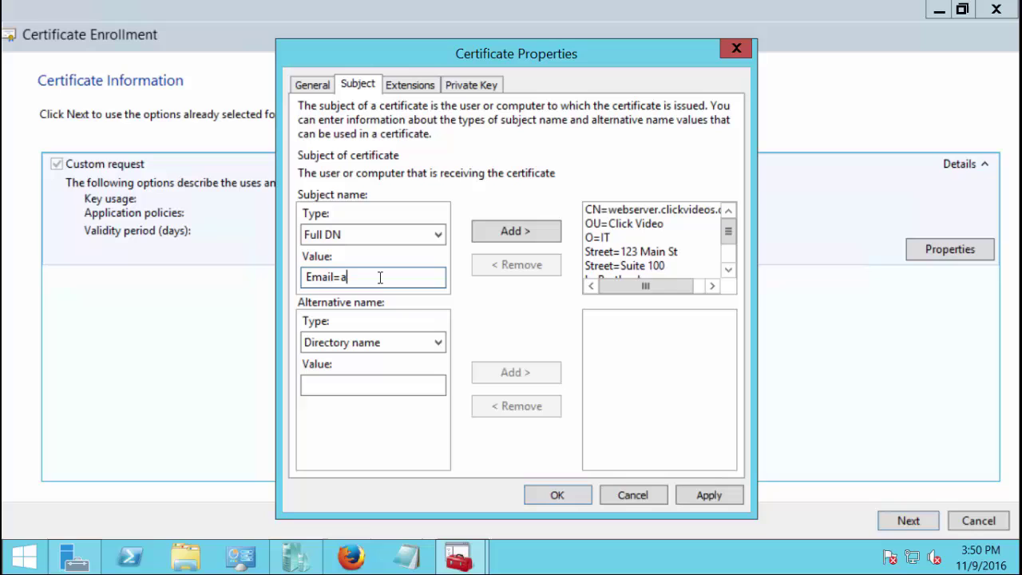
key(BackSpace)
key(BackSpace)
key(BackSpace)
key(BackSpace)
key(BackSpace)
key(BackSpace)
key(BackSpace)
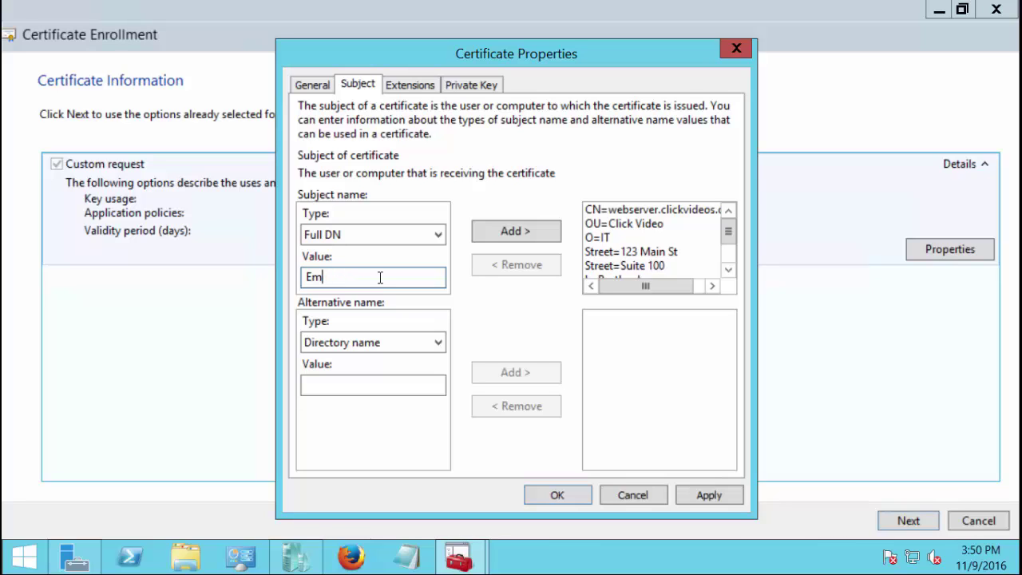
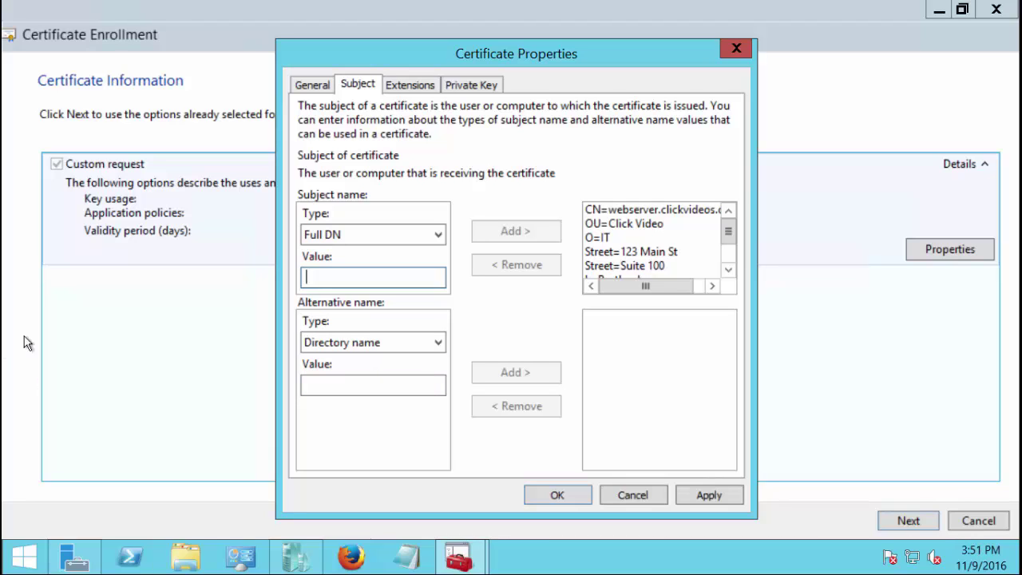
key(alt)
Set the alternative name type to DNS and add test.widget.com and web.widgetllc.net
click(438, 341)
click(425, 376)
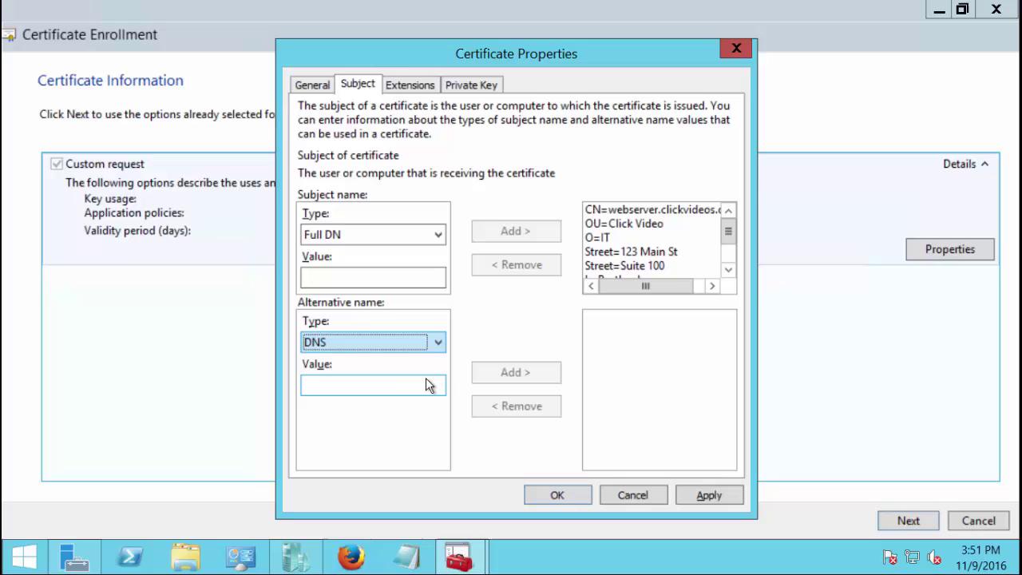
click(394, 383)
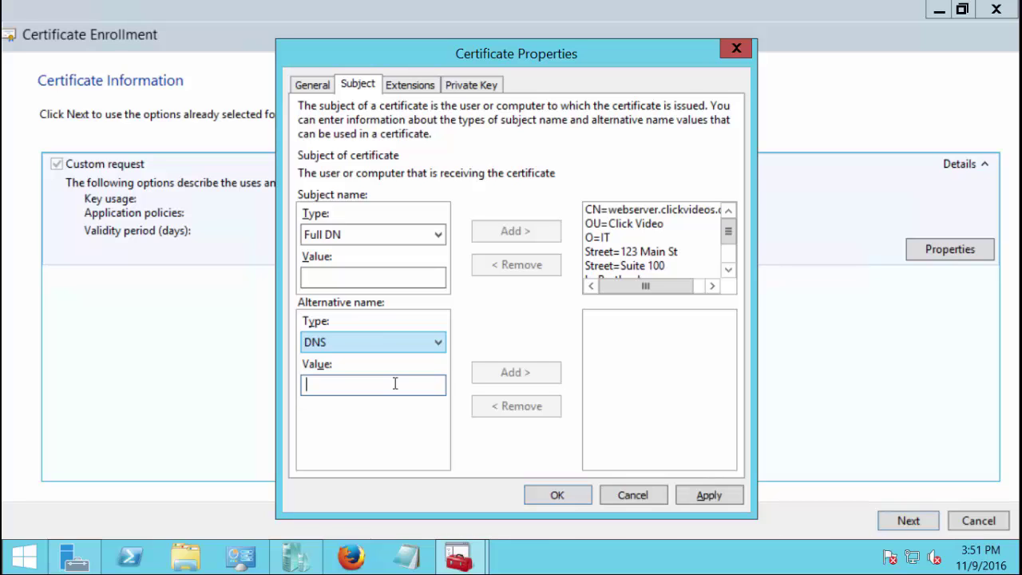
text(test)
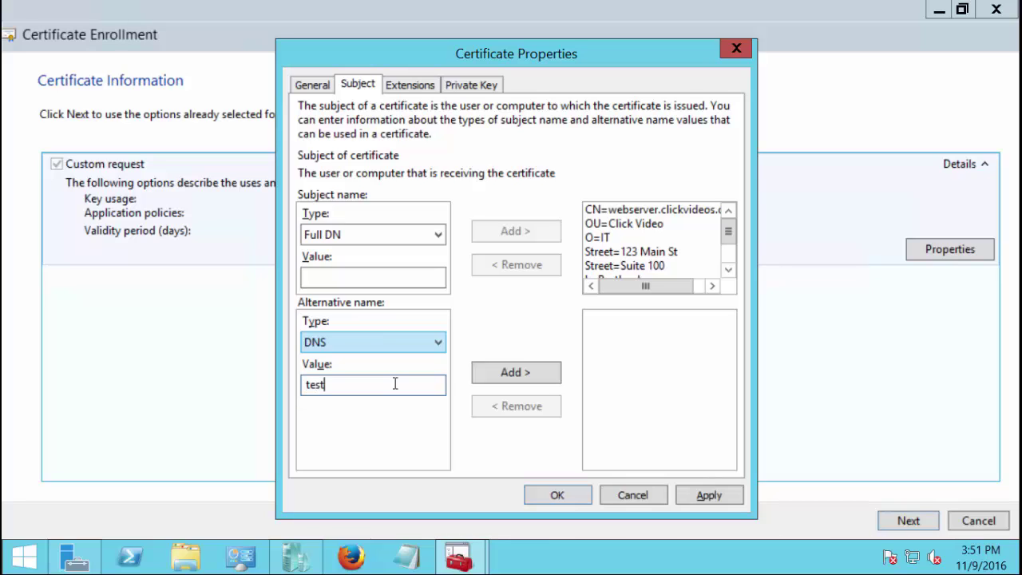
text(.widget.com)
click(504, 374)
click(334, 384)
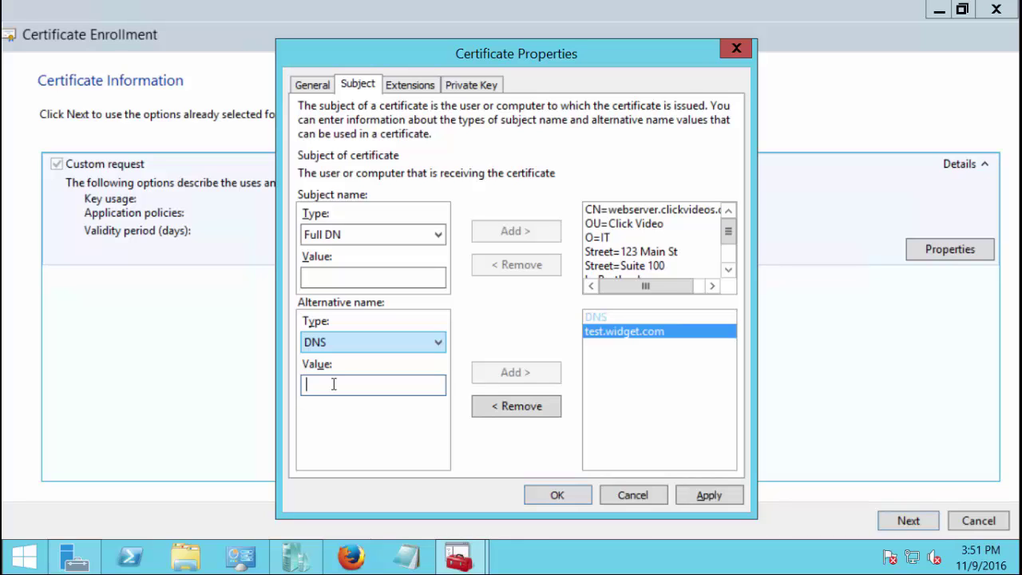
text(web.)
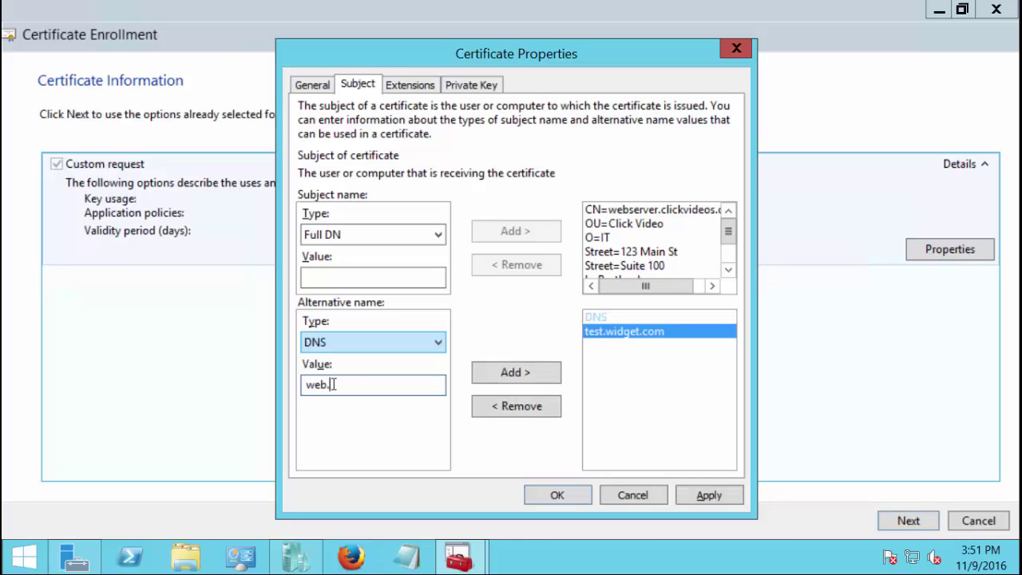
text(widgetllc.net)
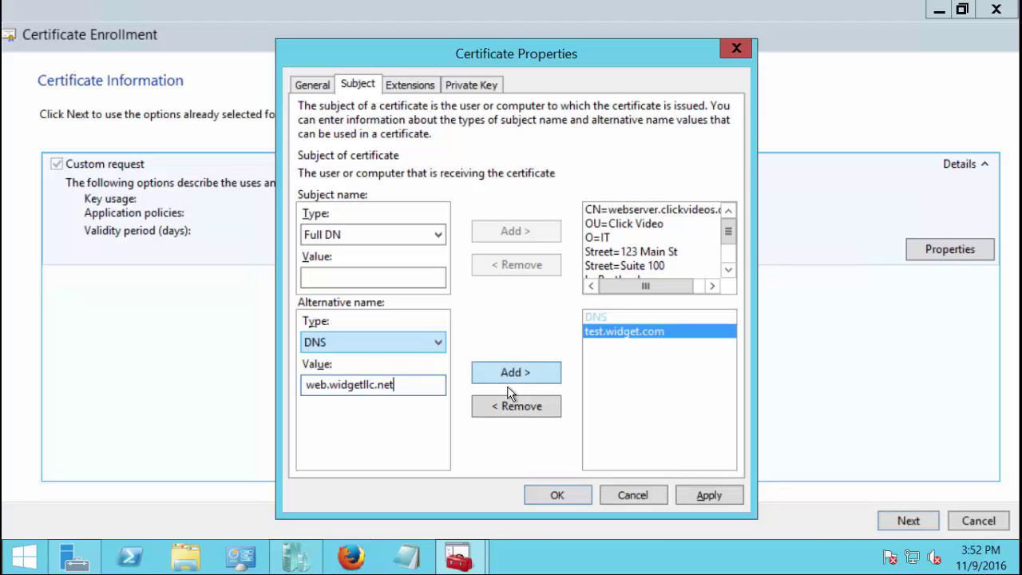
click(506, 378)
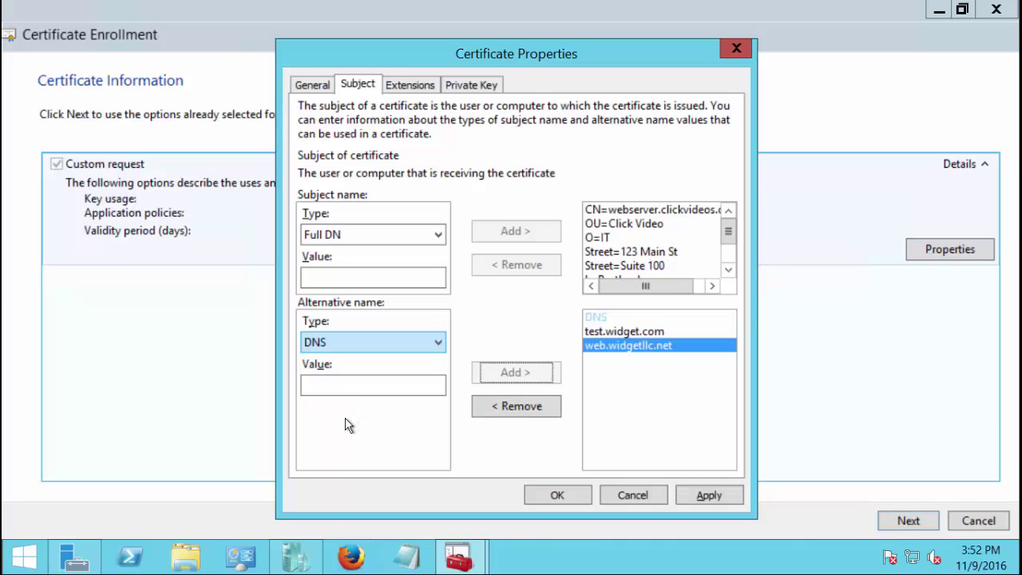
click(630, 332)
click(633, 346)
Add DNS name dc1.widget.com, correcting a mistyped .local ending, and apply the changes
click(333, 385)
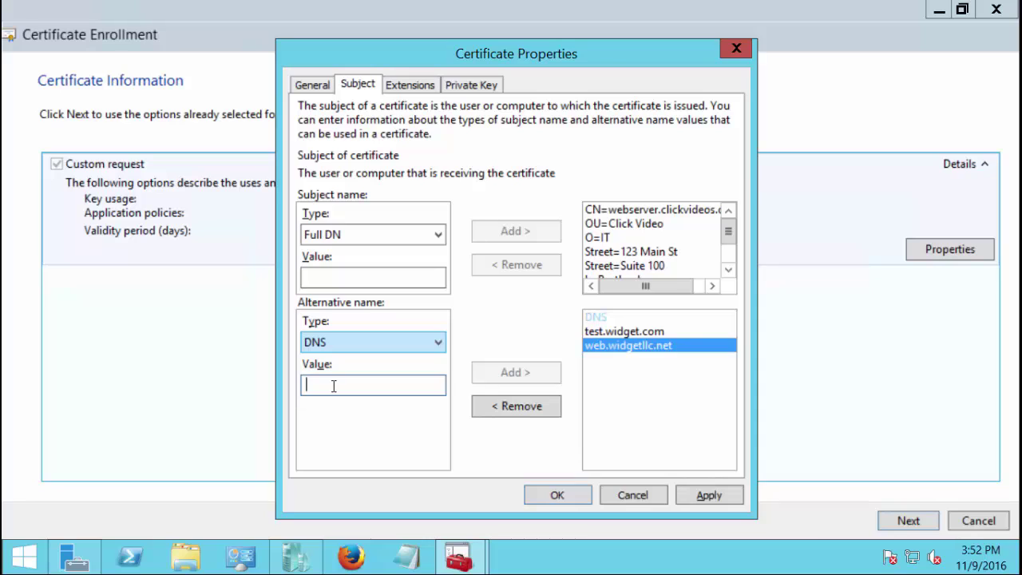
text(dc1)
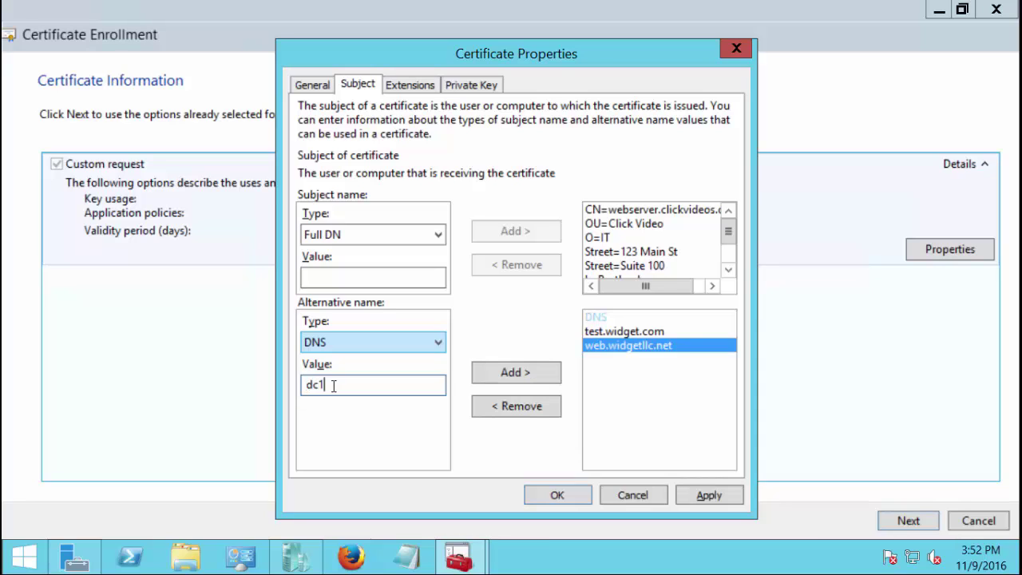
text(.)
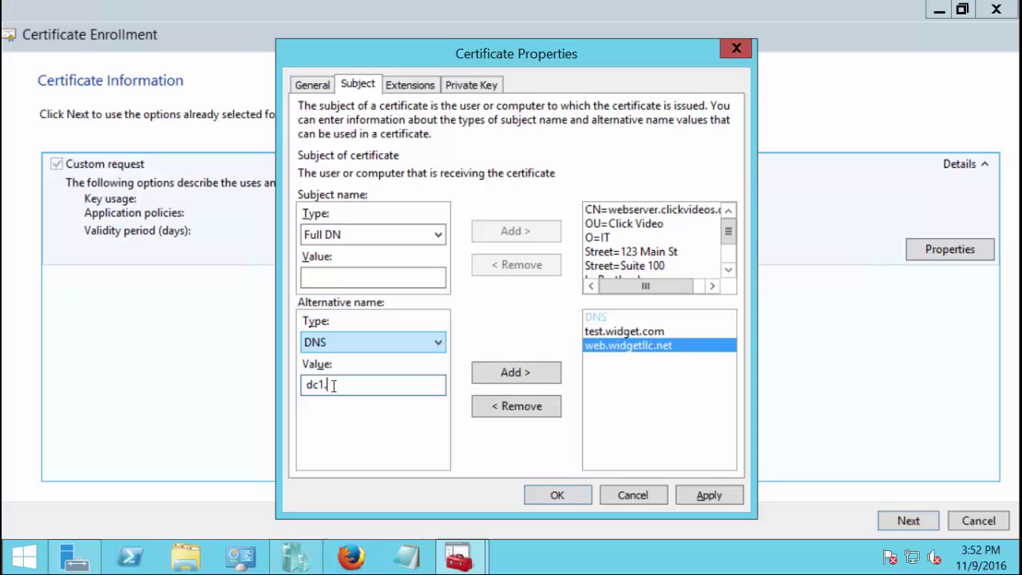
text(widget.local)
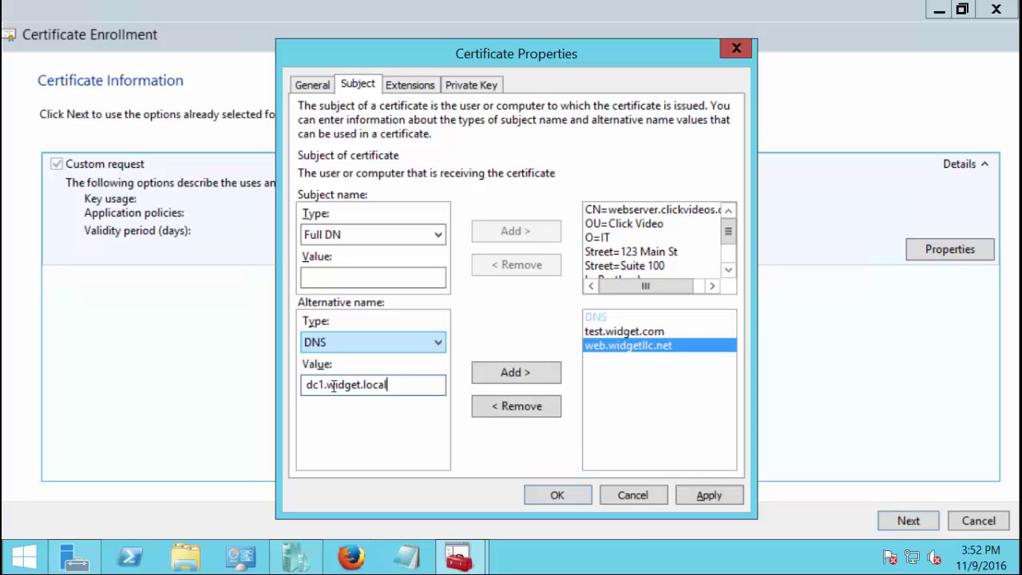
key(BackSpace)
key(BackSpace)
key(BackSpace)
key(BackSpace)
key(BackSpace)
text(com)
key(Left)
key(Left)
key(Left)
key(Left)
key(Left)
key(Left)
key(Left)
key(Left)
key(Left)
key(Left)
key(Right)
key(Right)
key(Right)
key(Right)
key(Right)
key(Right)
key(Right)
key(Right)
key(Right)
key(Right)
click(529, 375)
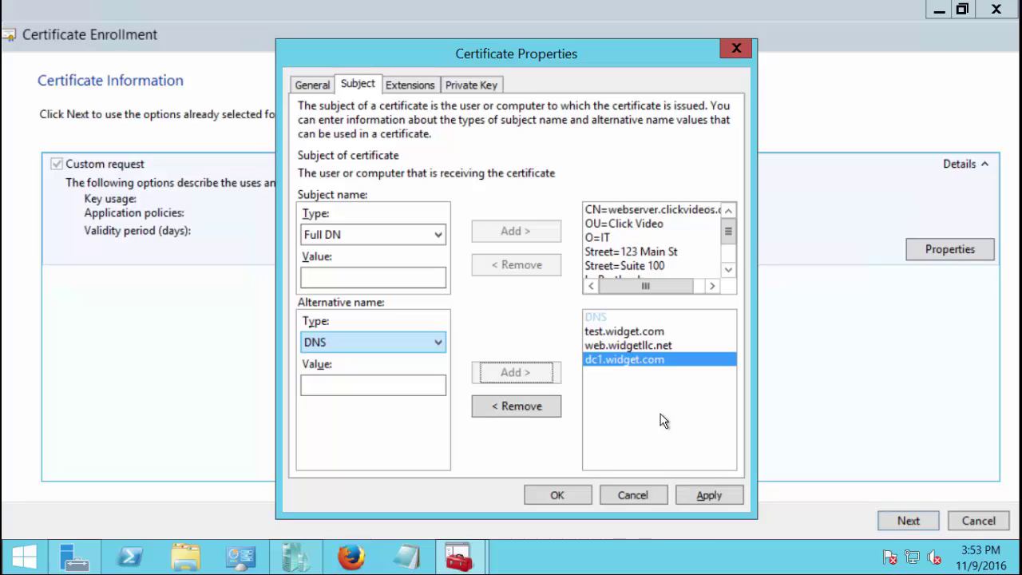
click(688, 492)
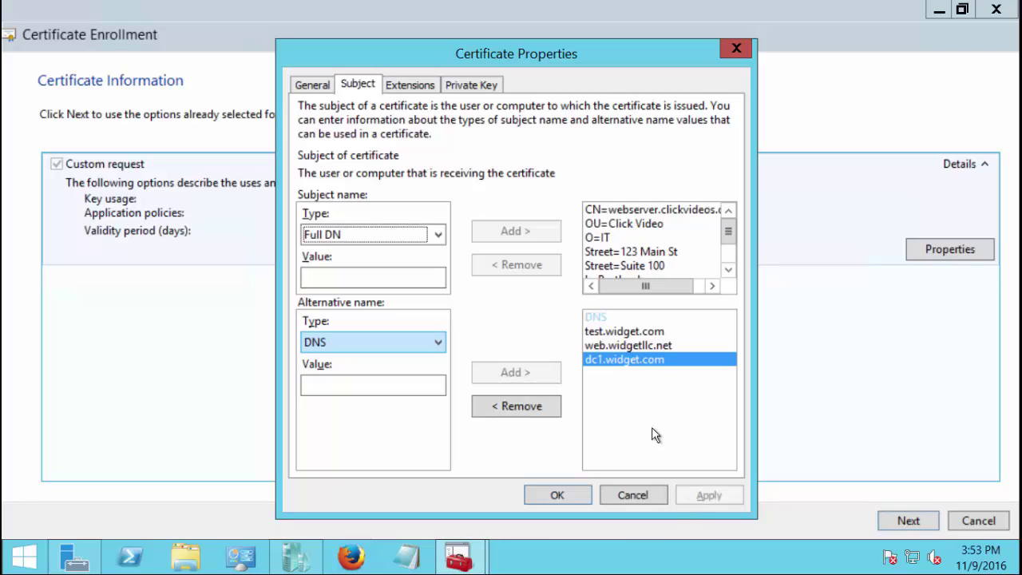
On the Extensions tab, add Client Authentication under Extended Key Usage and apply it
click(409, 85)
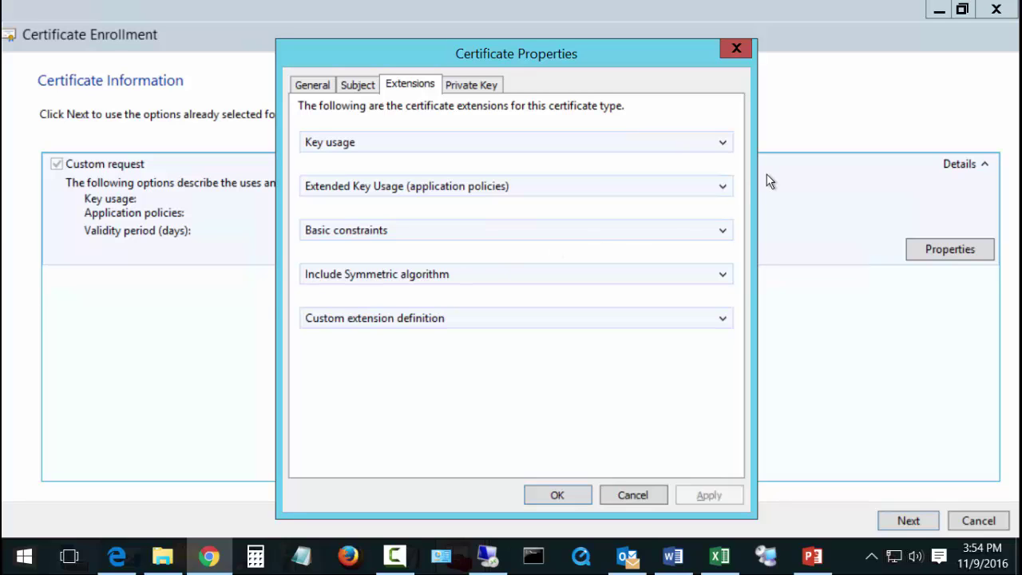
click(727, 185)
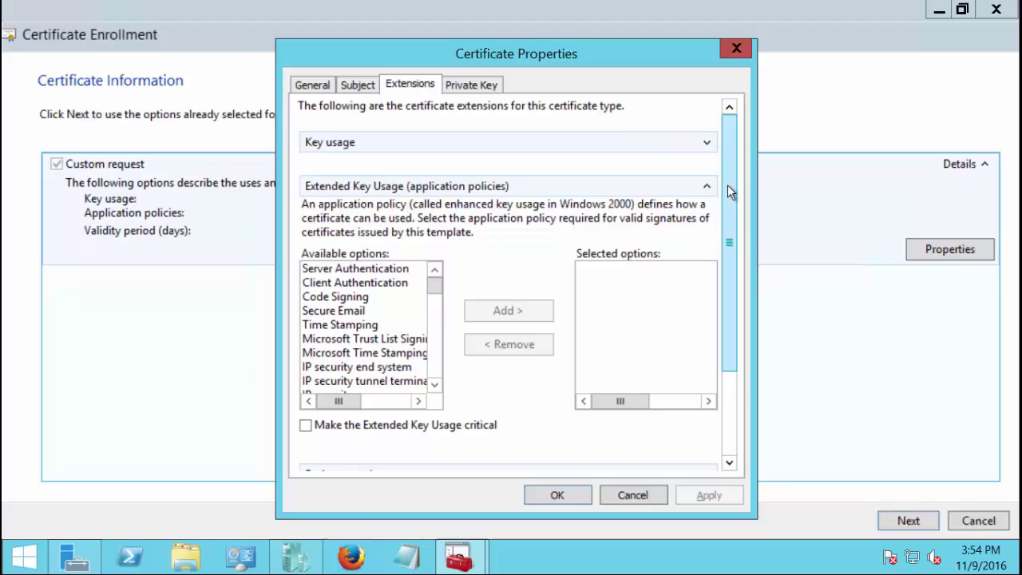
click(388, 284)
click(513, 313)
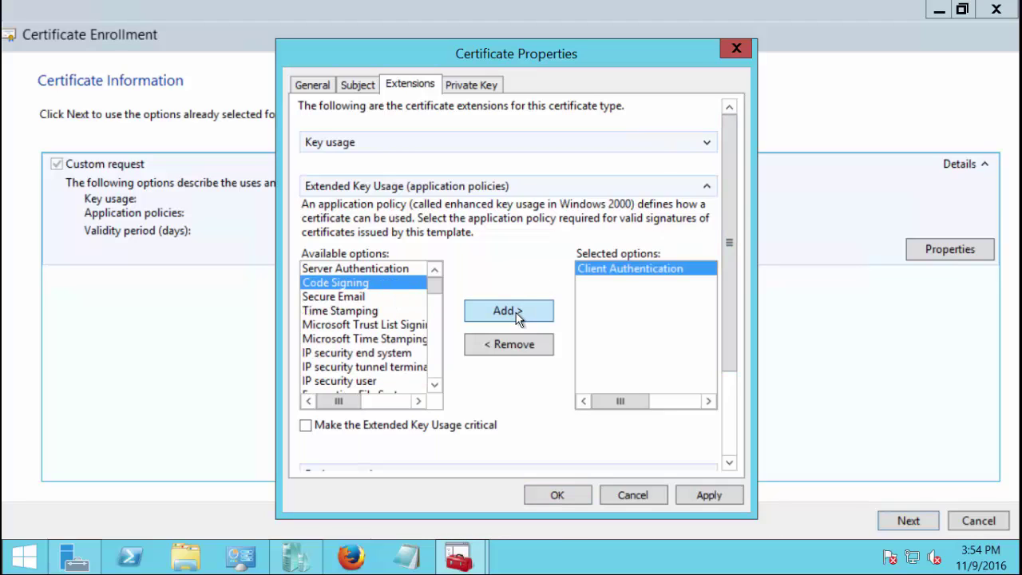
click(702, 493)
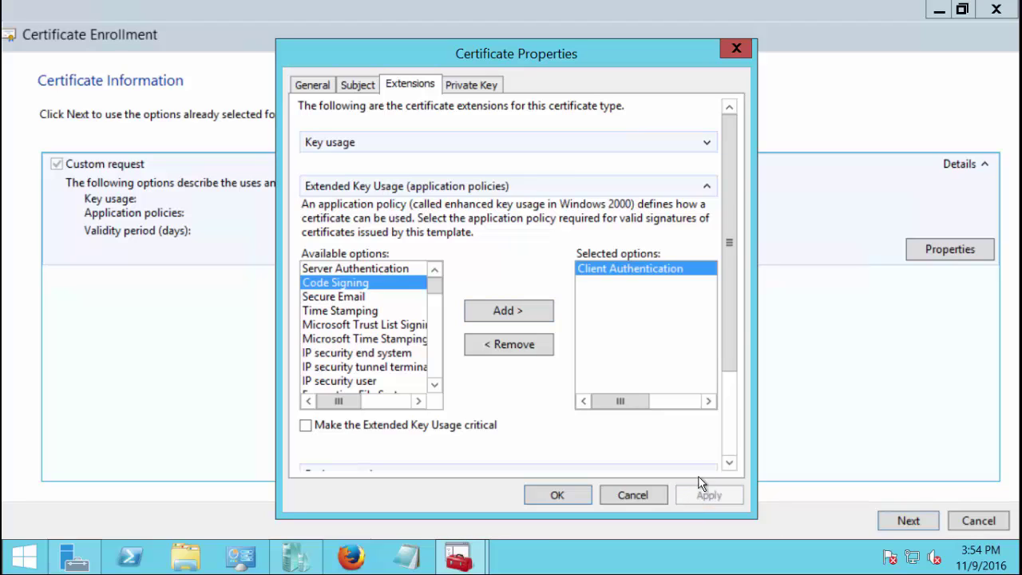
click(707, 188)
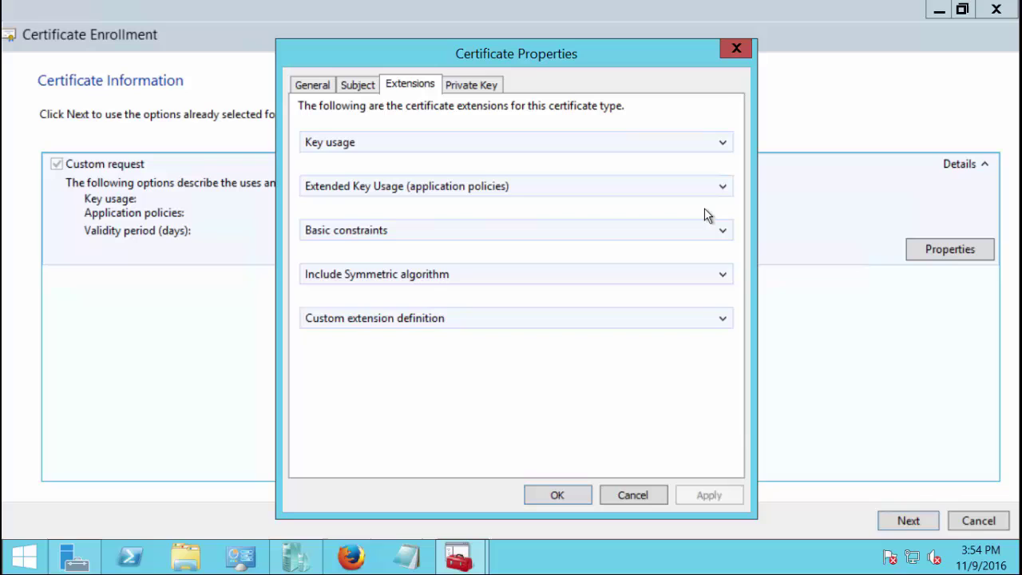
key(alt)
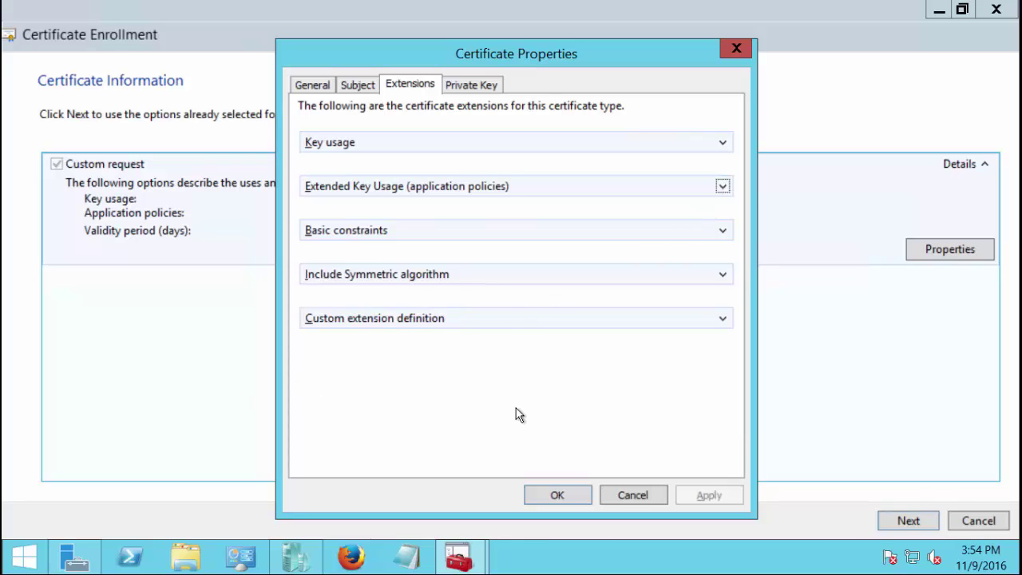
On the Private Key tab, set the key size and make the private key exportable
click(464, 86)
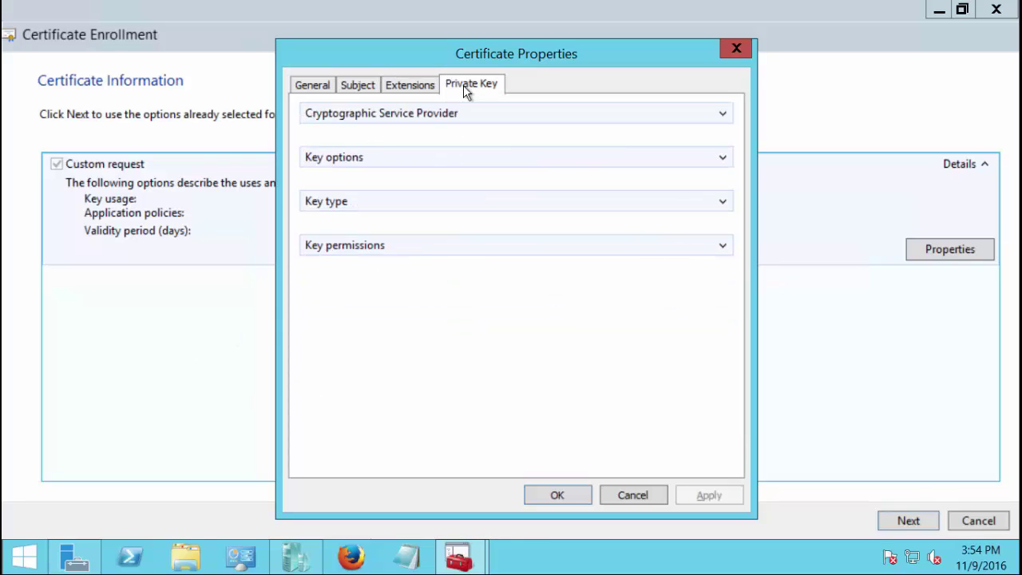
click(723, 158)
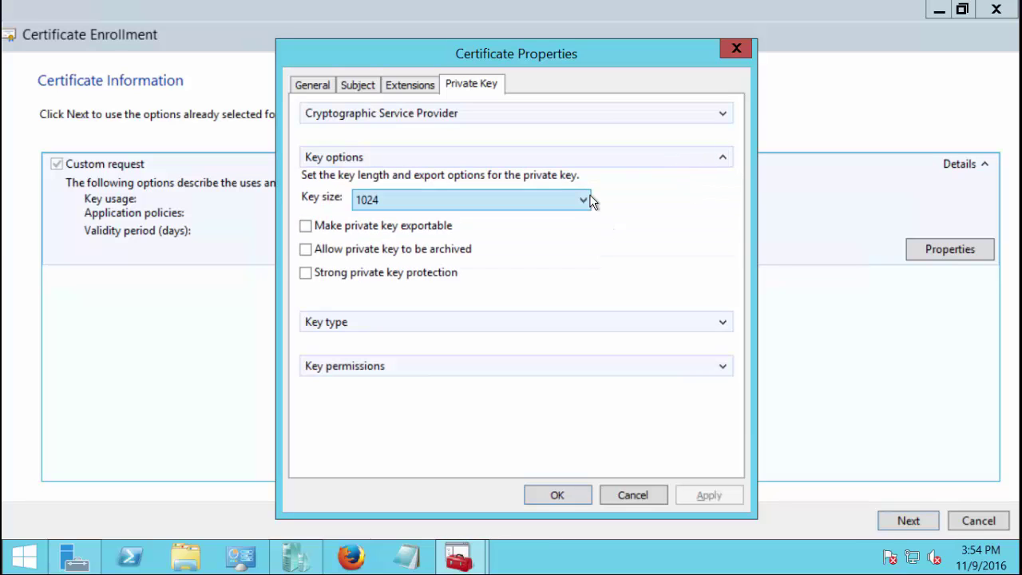
click(586, 200)
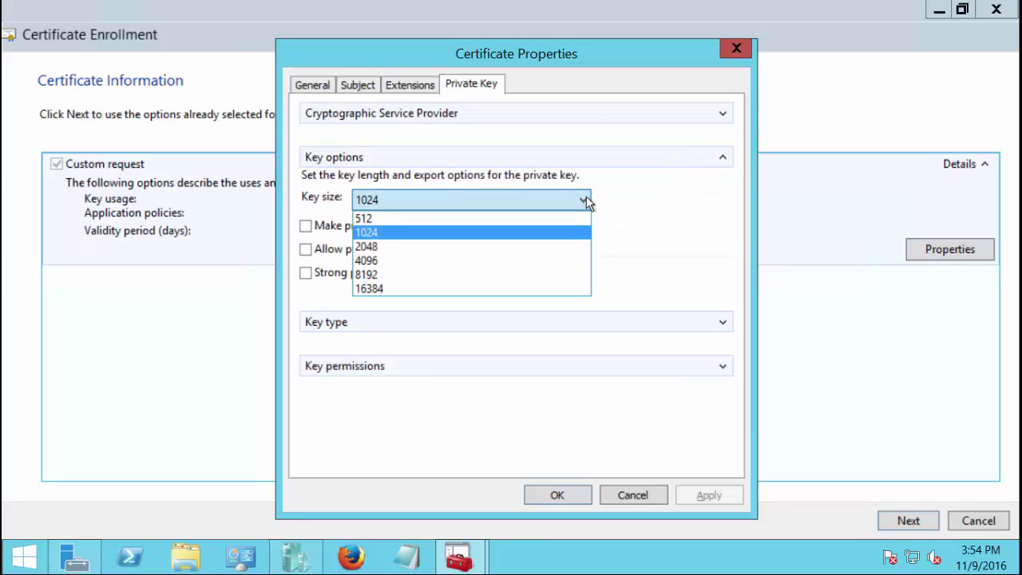
click(572, 260)
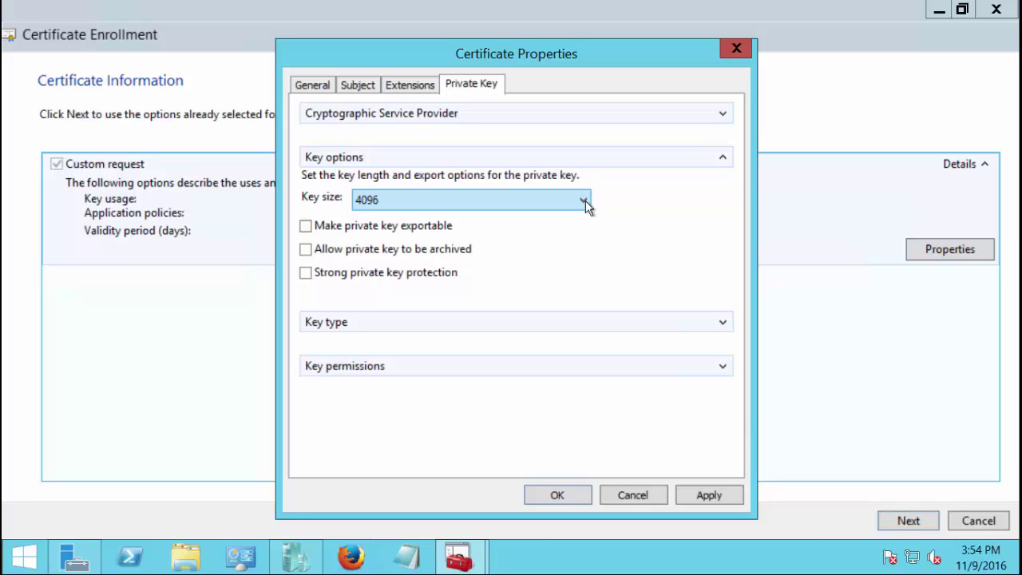
click(306, 226)
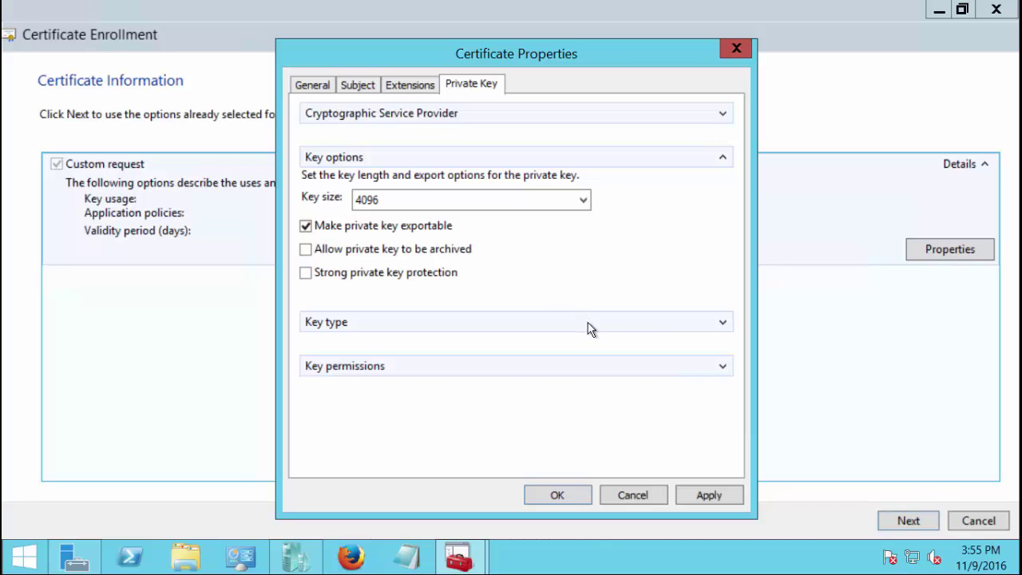
Set the key type to Signature, apply it, and confirm Certificate Properties
click(723, 323)
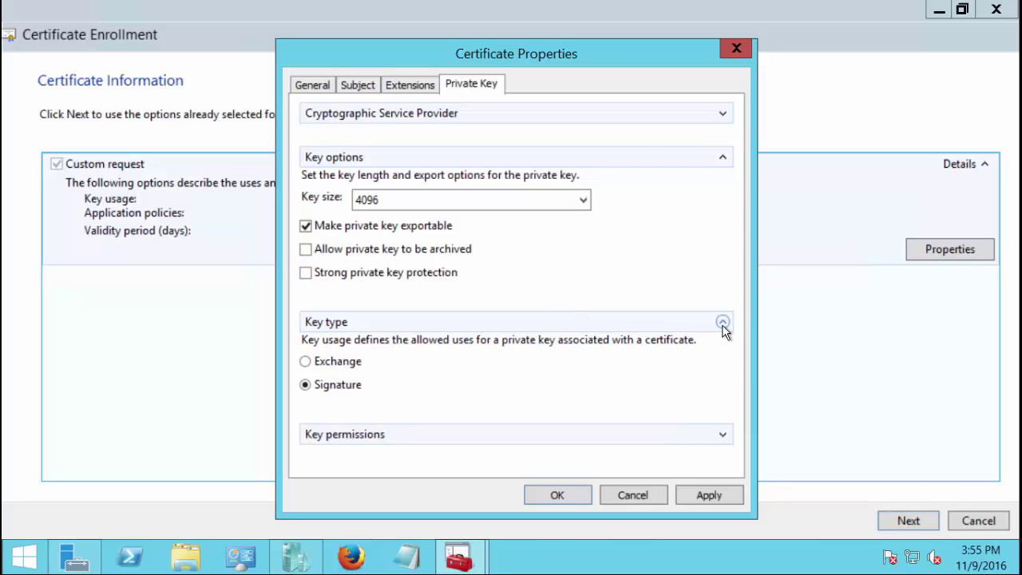
click(305, 361)
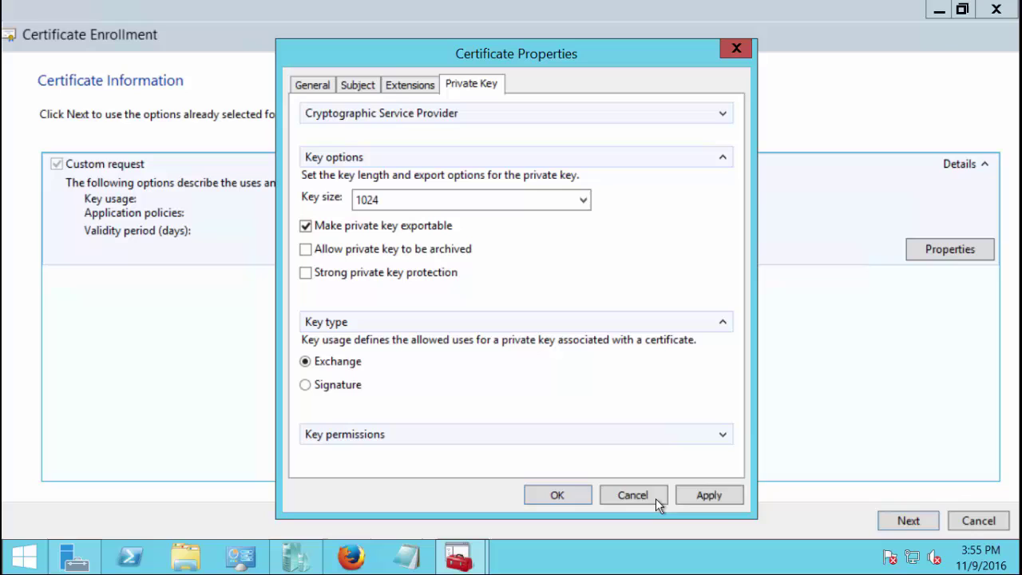
click(704, 495)
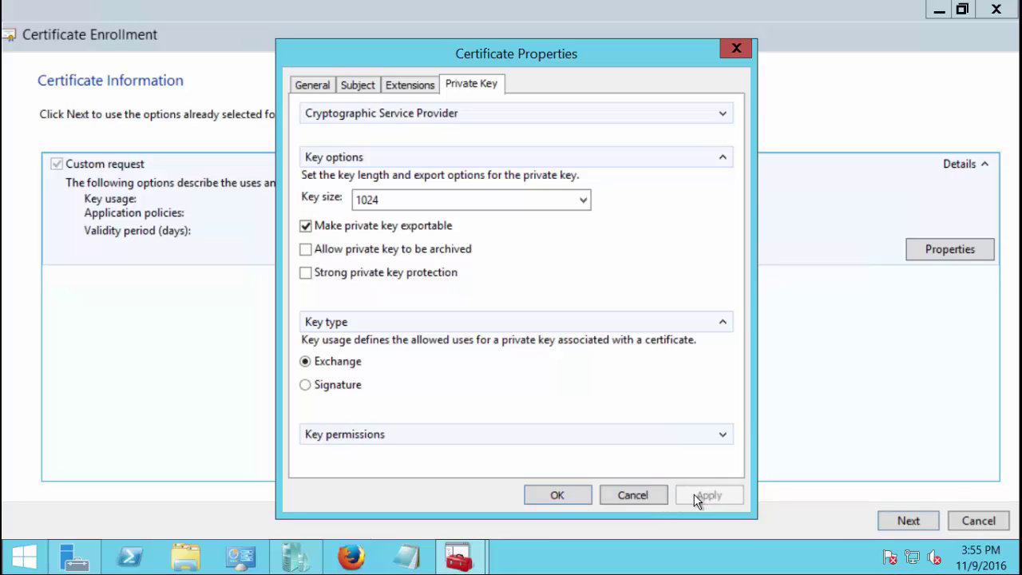
click(307, 384)
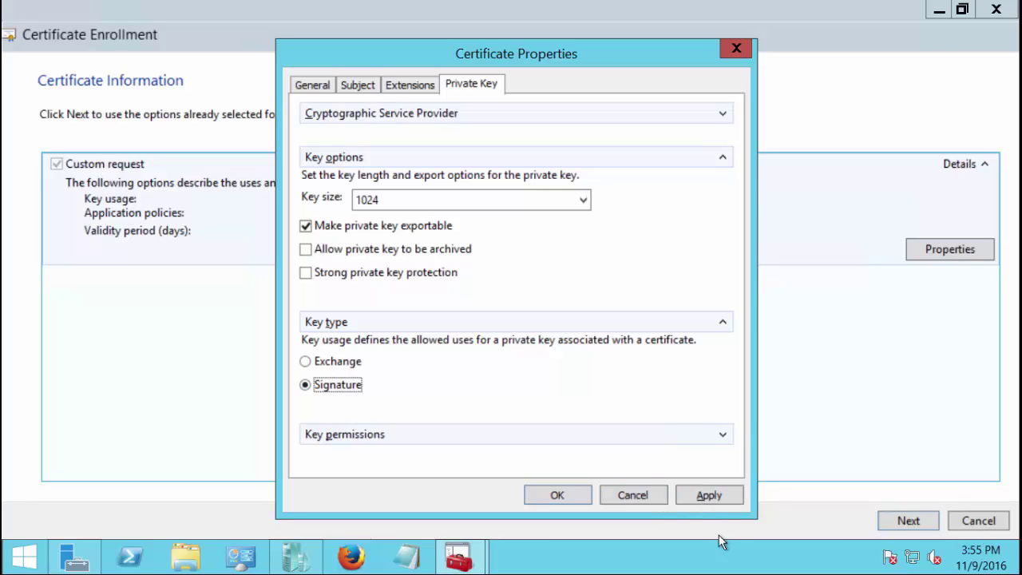
click(696, 496)
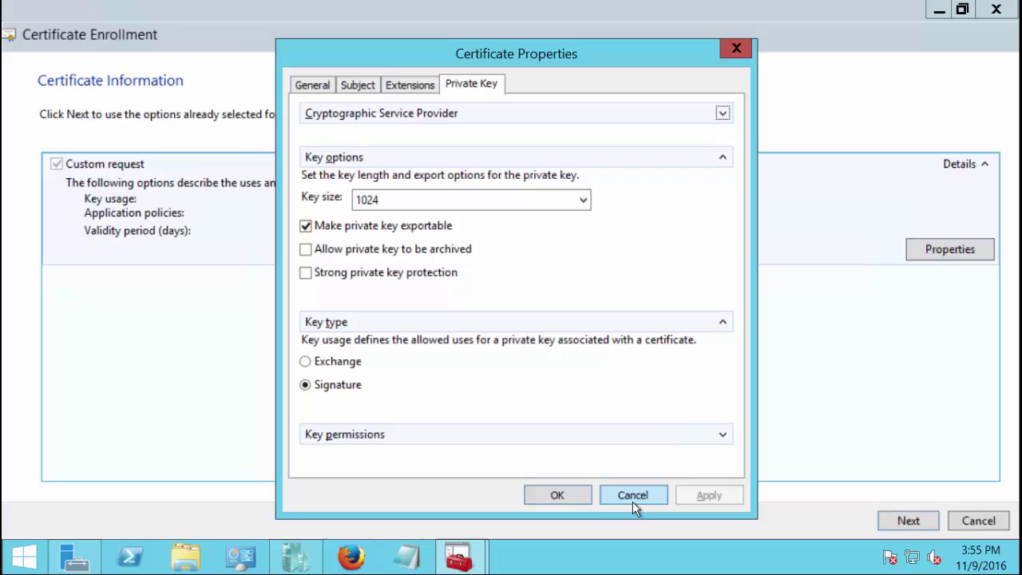
click(557, 496)
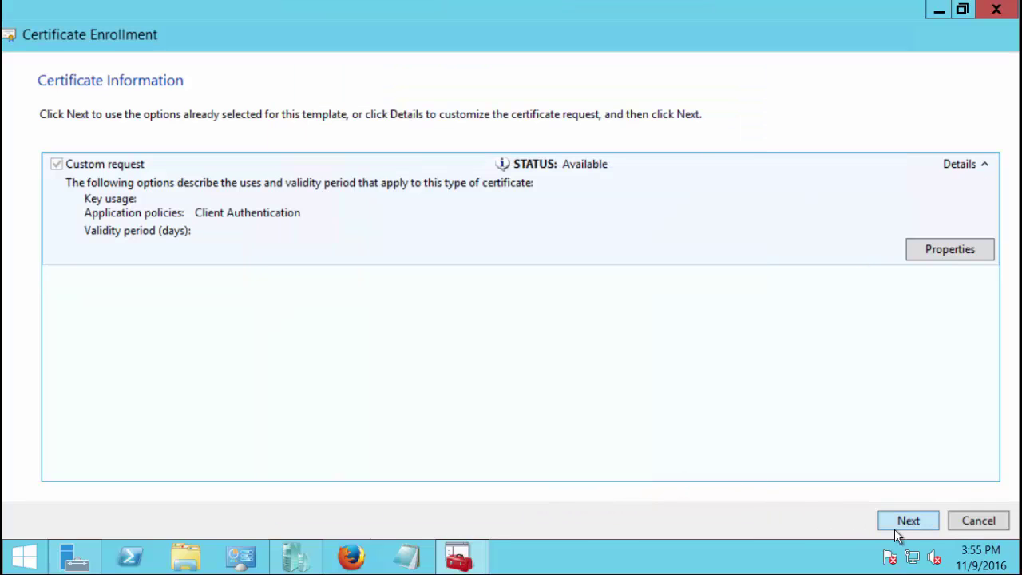
Save the offline request as Base 64 file 'csr' on the Desktop and finish the wizard
click(896, 532)
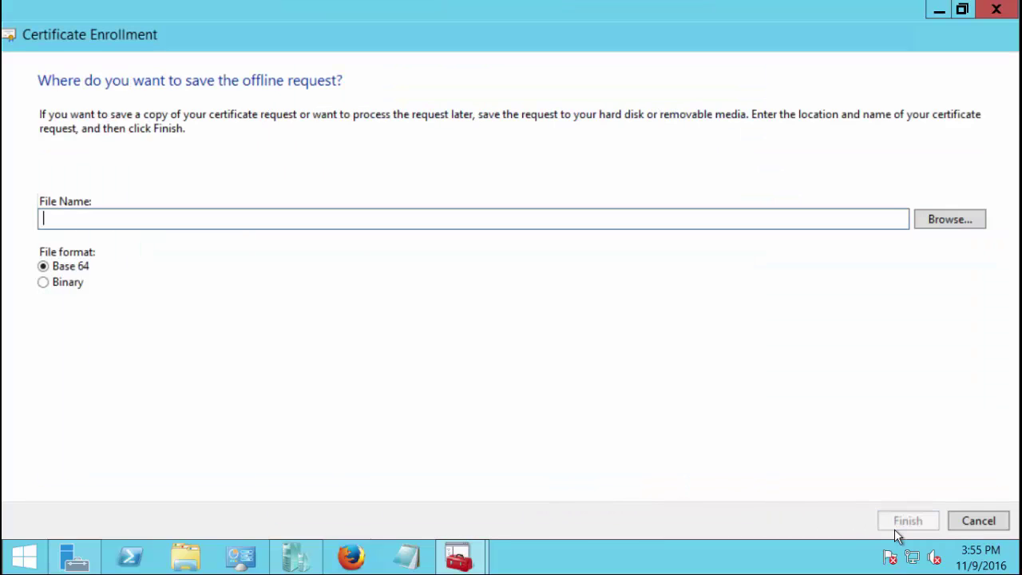
click(938, 218)
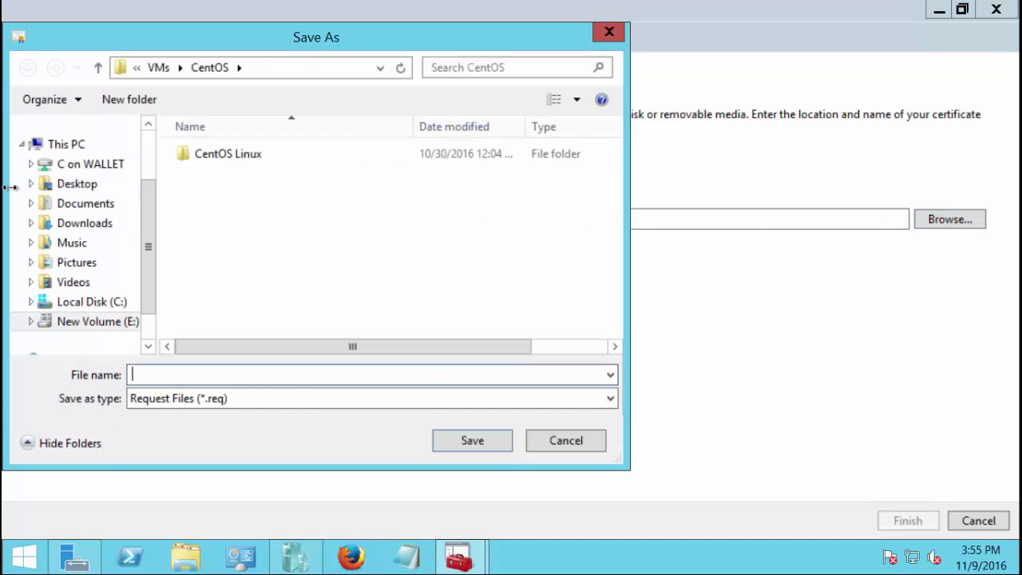
click(68, 186)
click(208, 375)
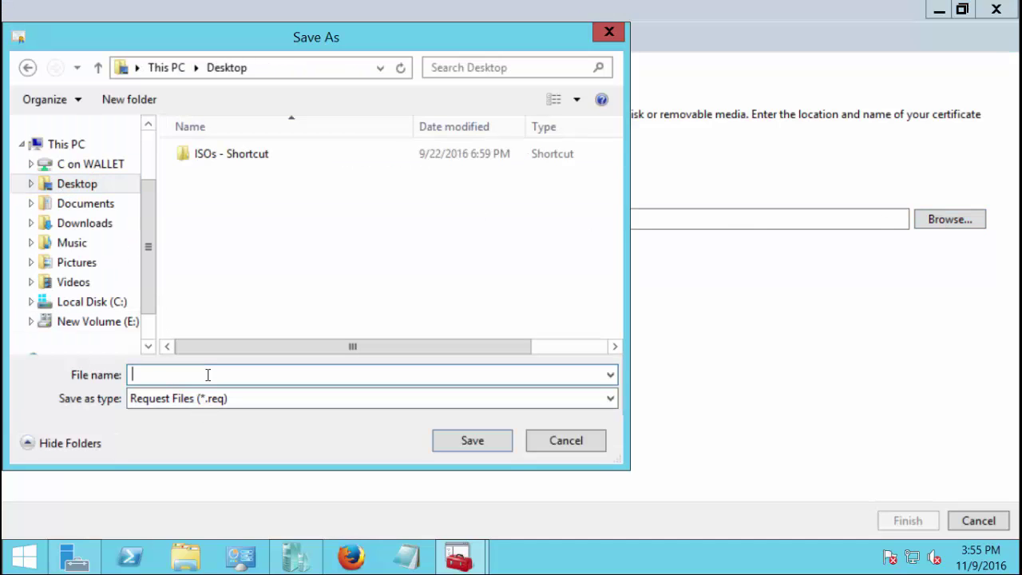
text(csr)
click(462, 443)
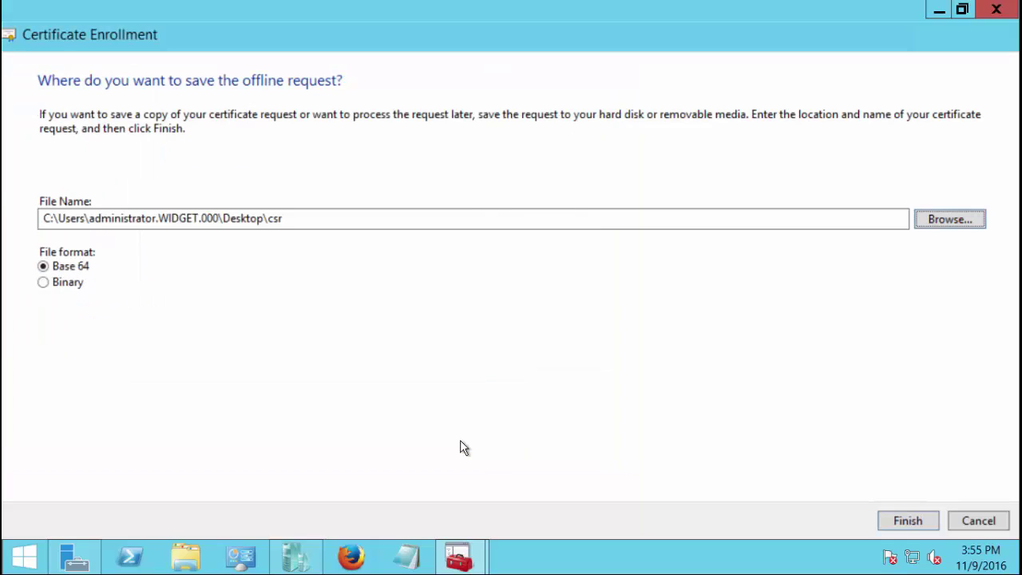
click(907, 520)
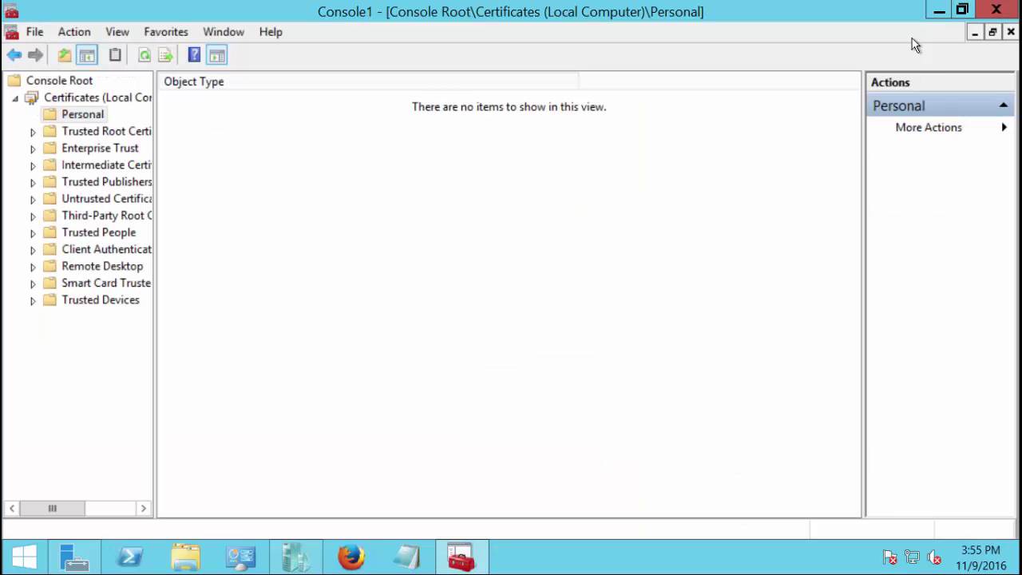
Move csr to the desktop centre, review its request text in Notepad, then minimize Notepad
drag(40, 319, 456, 229)
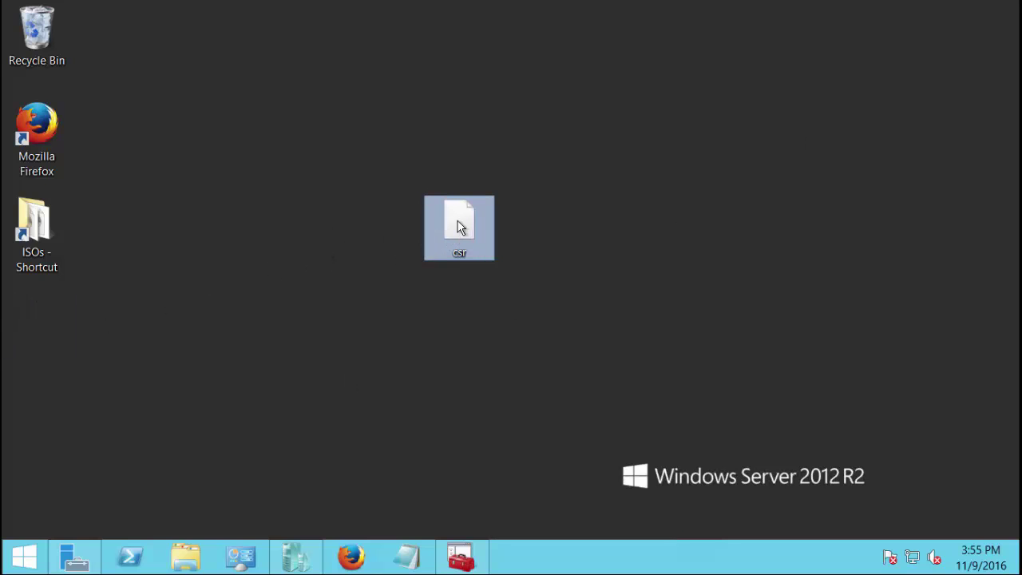
double_click(459, 227)
click(447, 304)
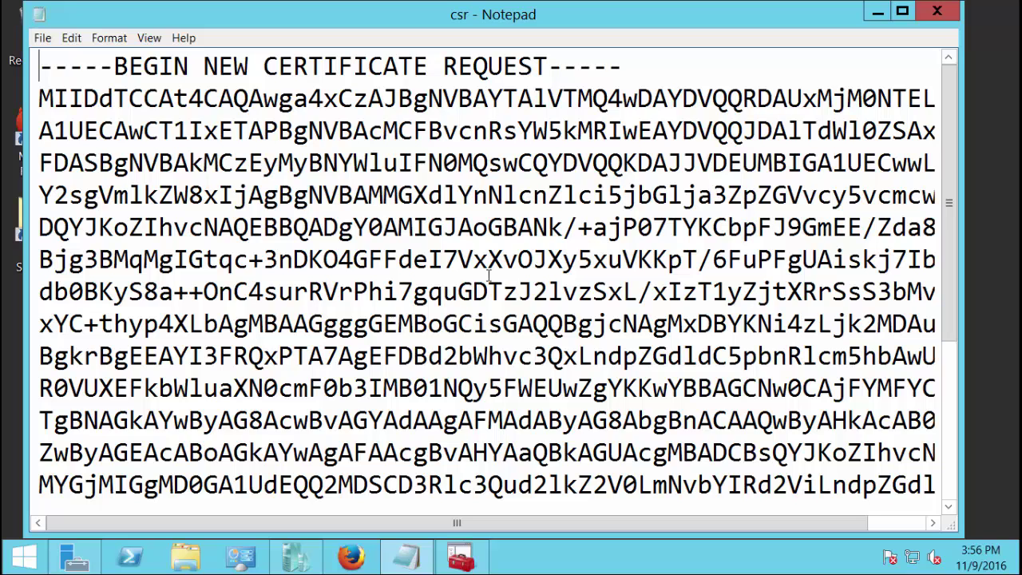
key(ctrl+a)
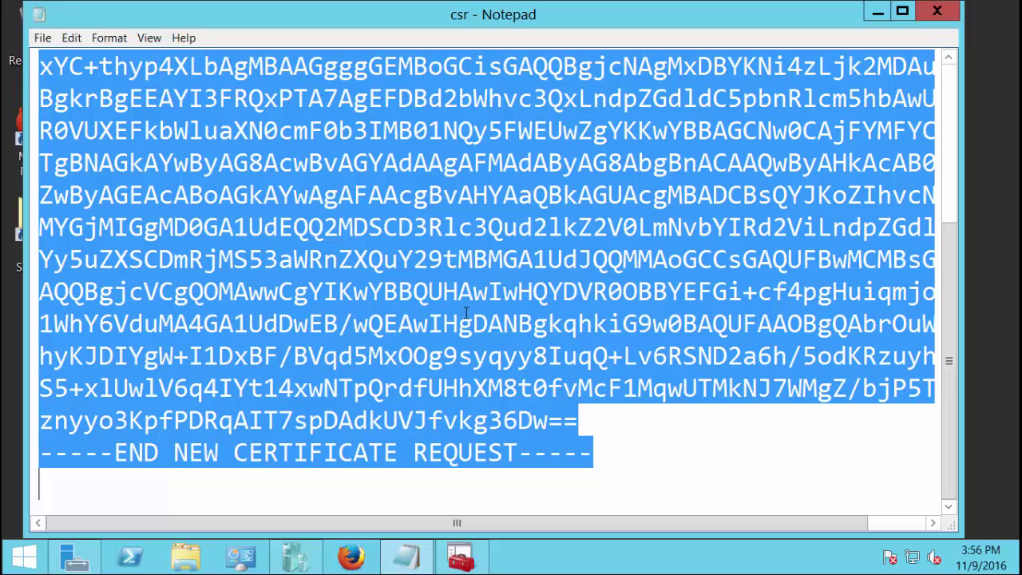
click(397, 289)
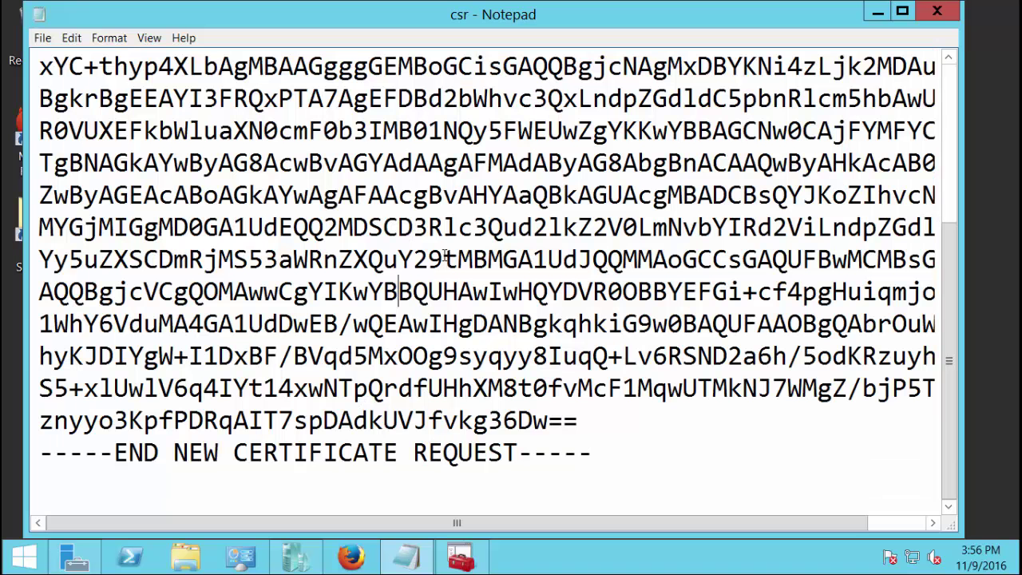
click(876, 13)
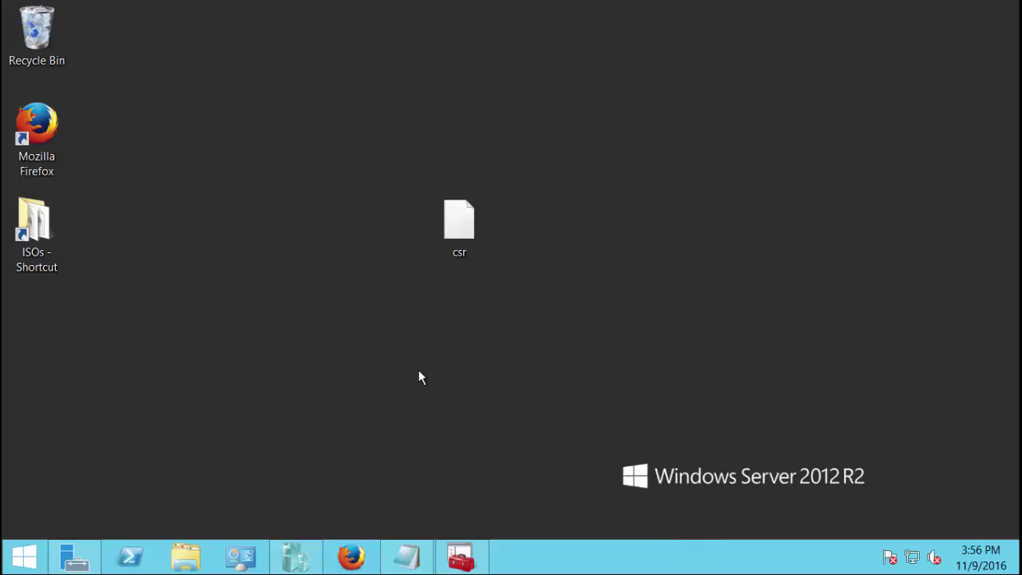
Launch Firefox showing the Comodo CSR Decoder page
click(355, 557)
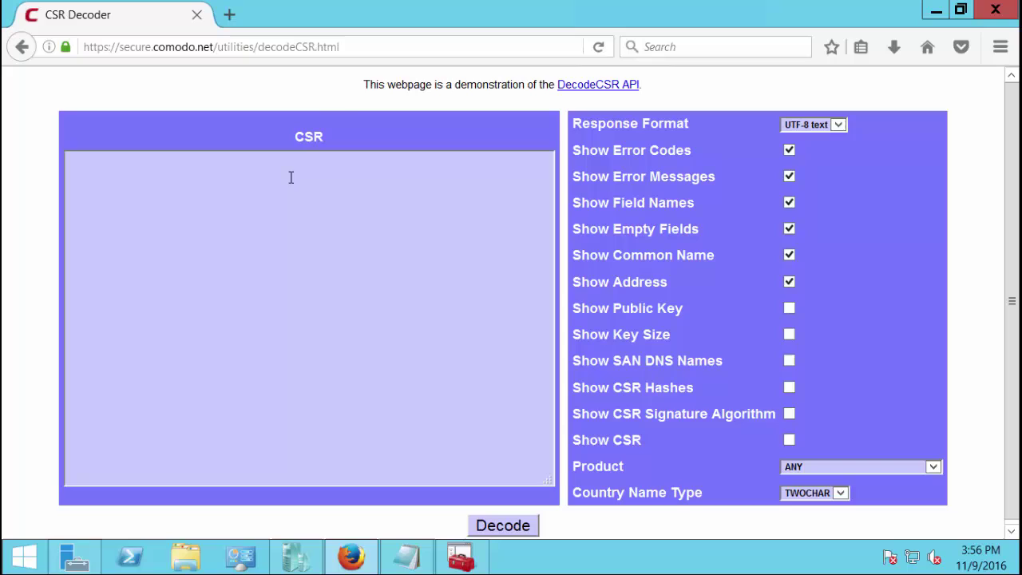
click(380, 51)
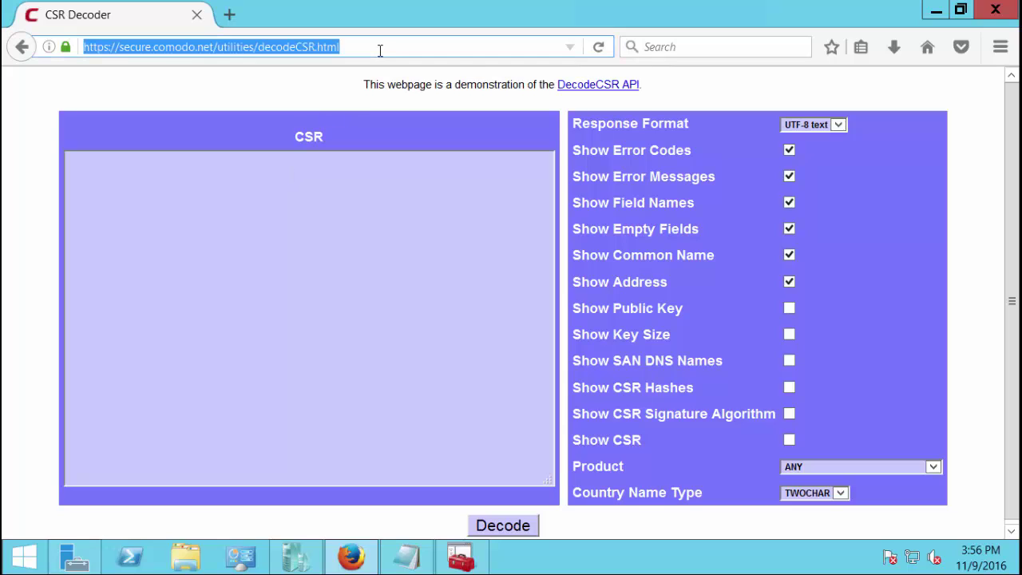
click(380, 51)
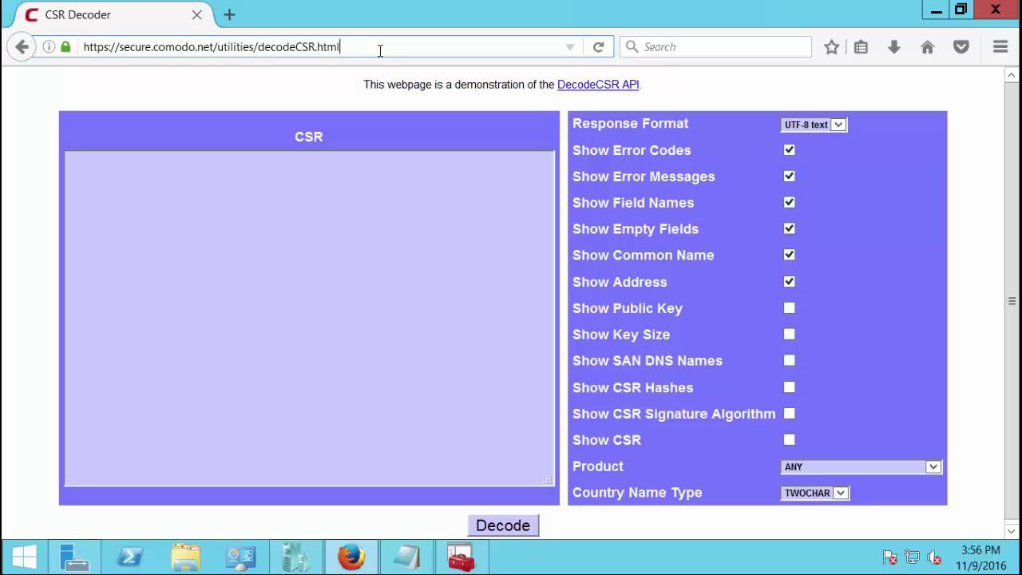
Paste the csr request into the CSR box and enable Show SAN DNS Names
click(347, 217)
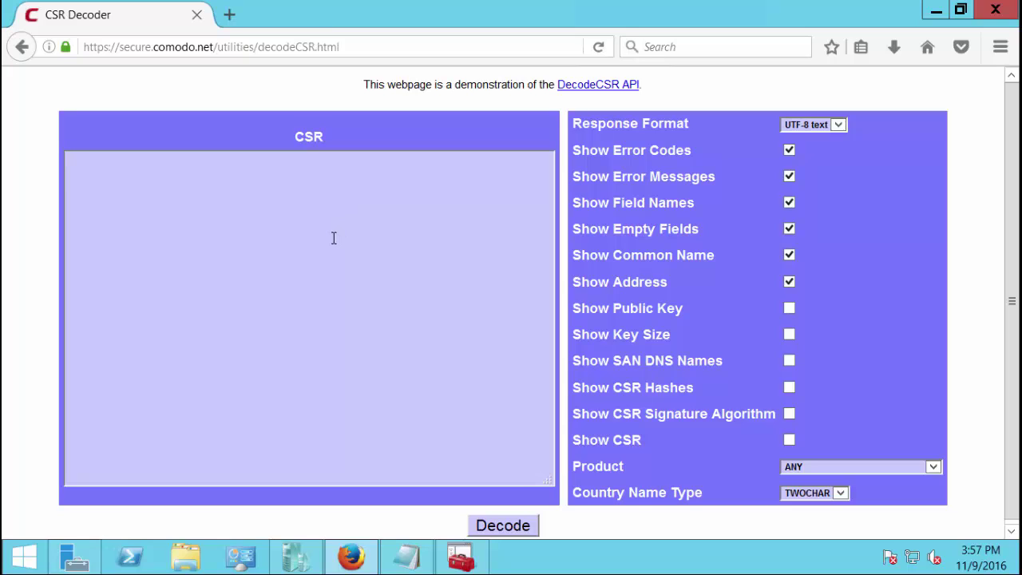
right_click(334, 238)
click(372, 304)
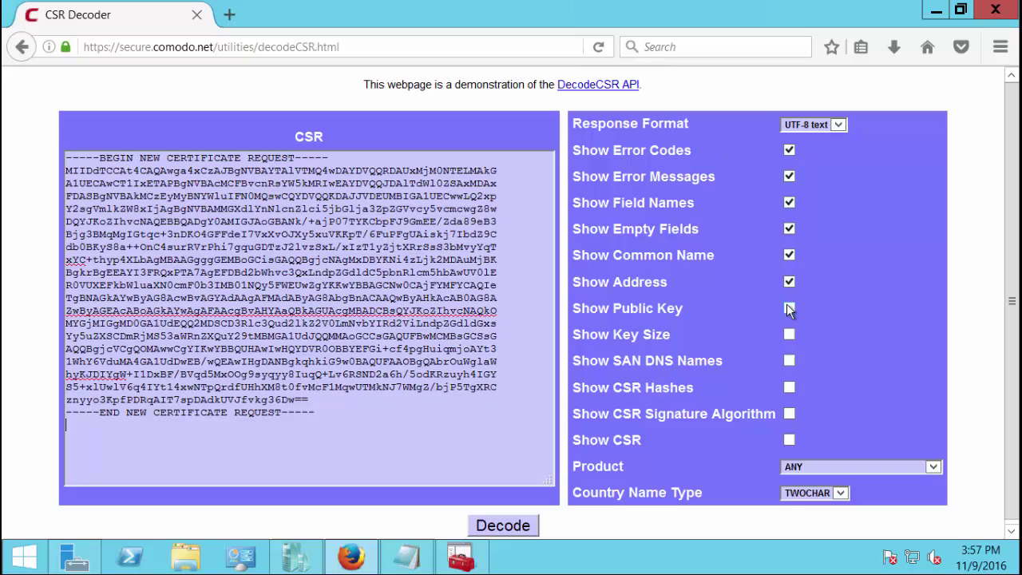
click(789, 362)
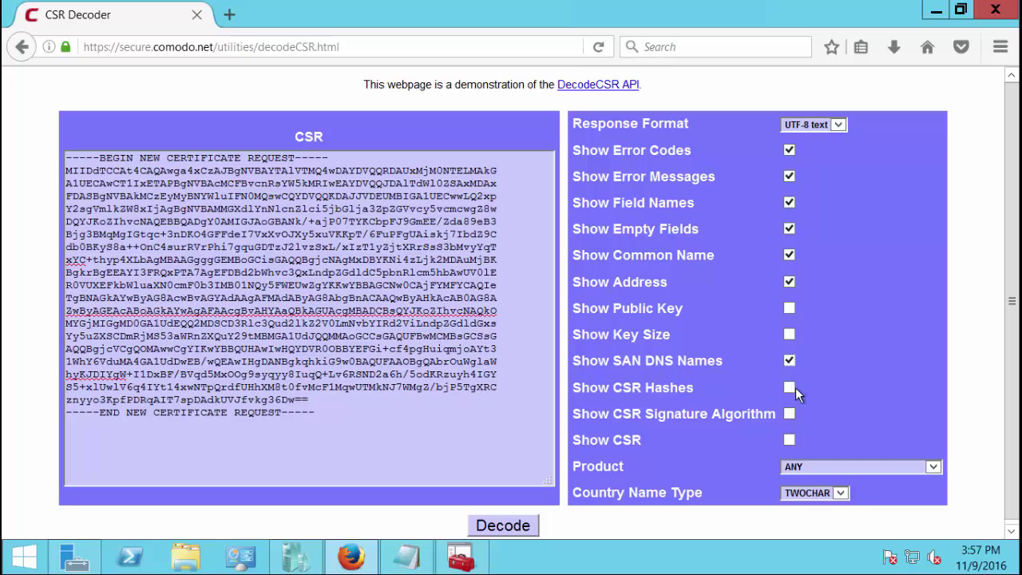
scroll(795, 389, down, 1)
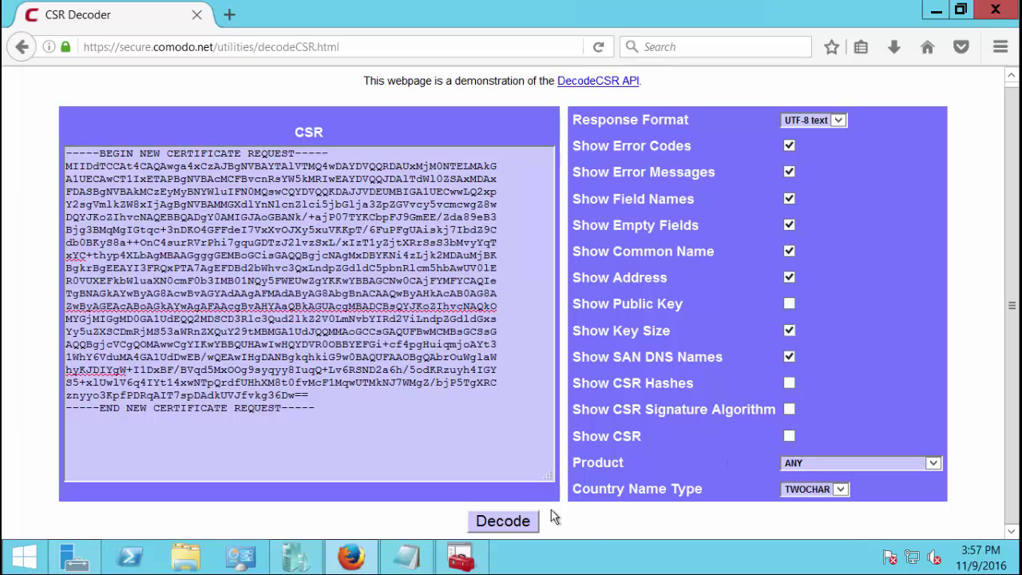
Decode the request and highlight the unsupported key size warning in the results
click(511, 521)
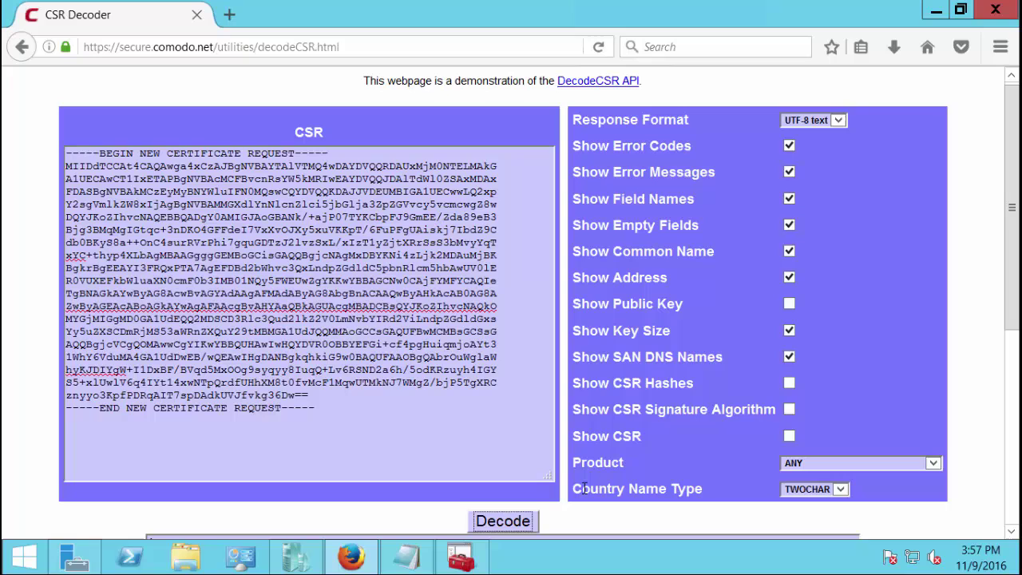
scroll(583, 488, down, 3)
scroll(583, 488, down, 2)
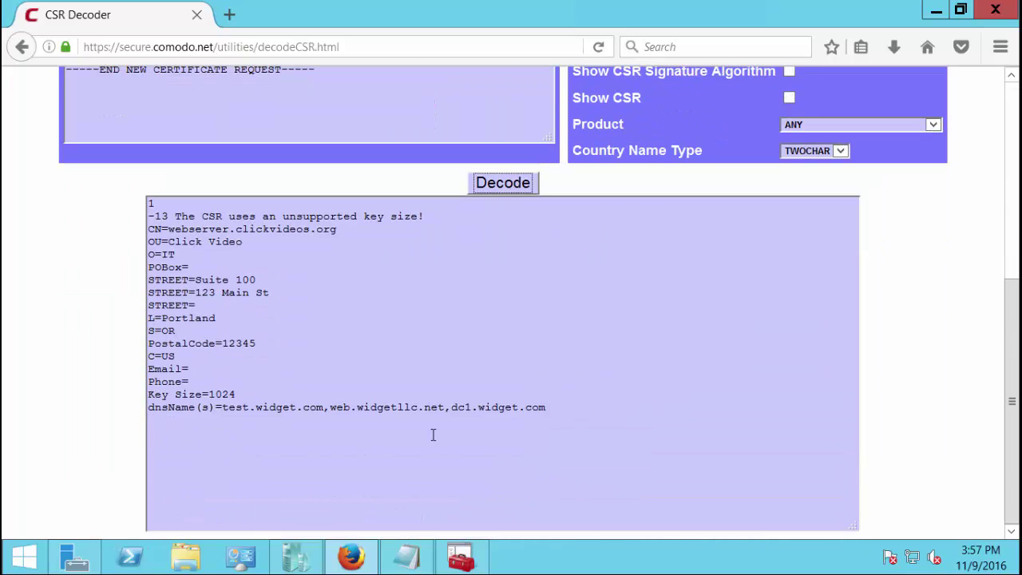
click(265, 369)
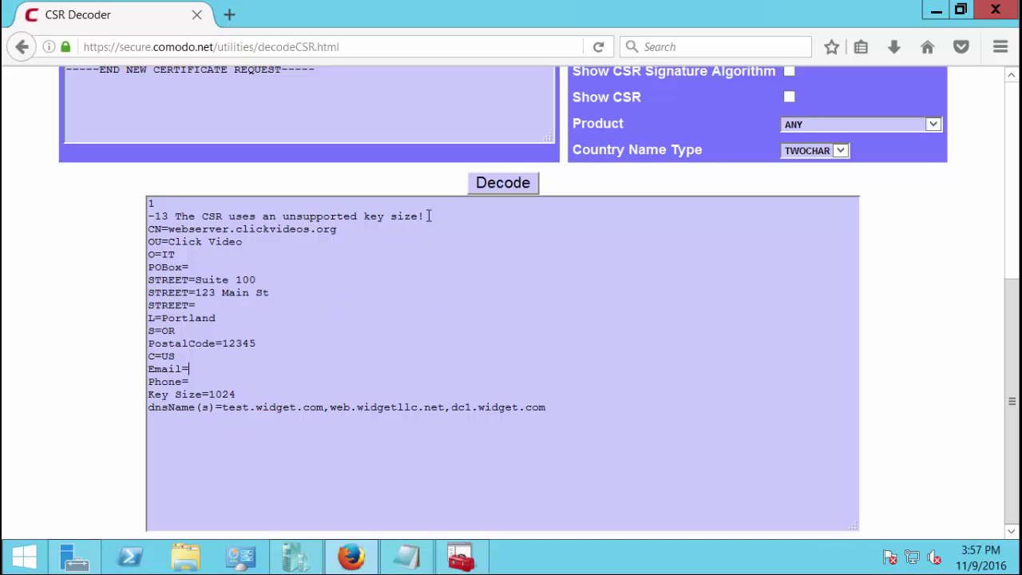
drag(425, 216, 148, 214)
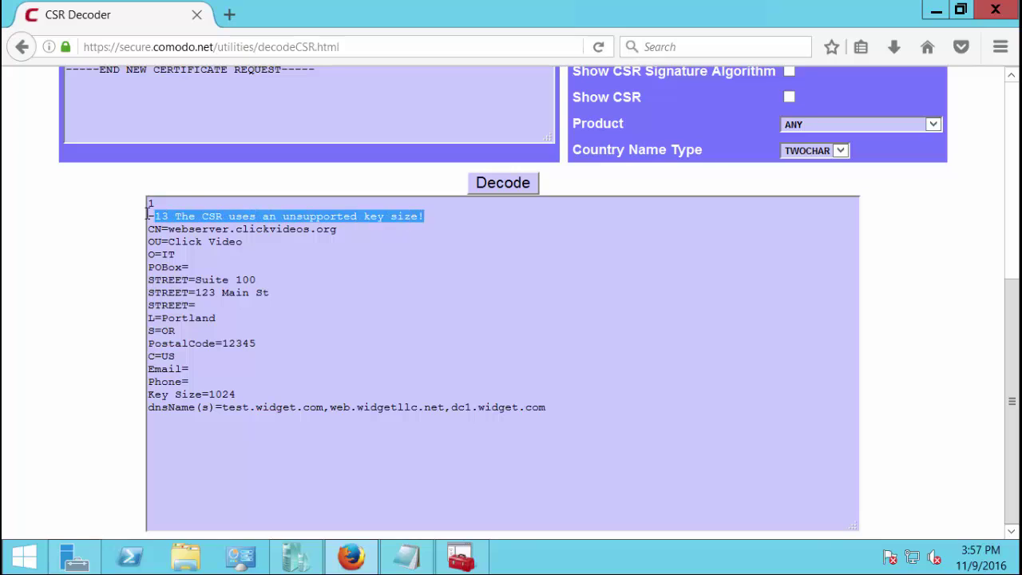
Point out the subject lines CN, O=IT, STREET, C=US and highlight Key Size=1024
click(451, 227)
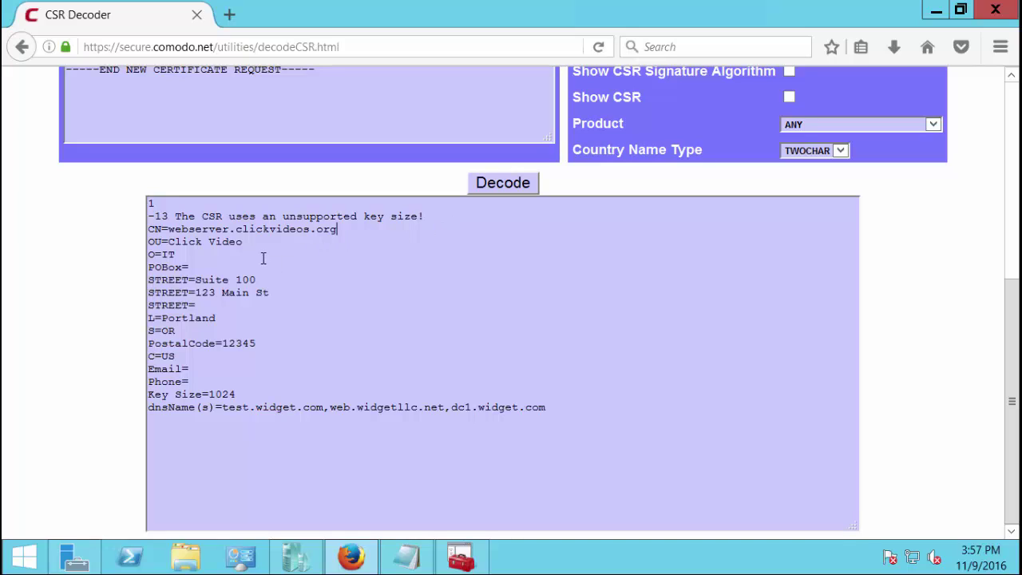
click(263, 257)
click(277, 307)
click(280, 356)
click(284, 394)
drag(243, 395, 145, 394)
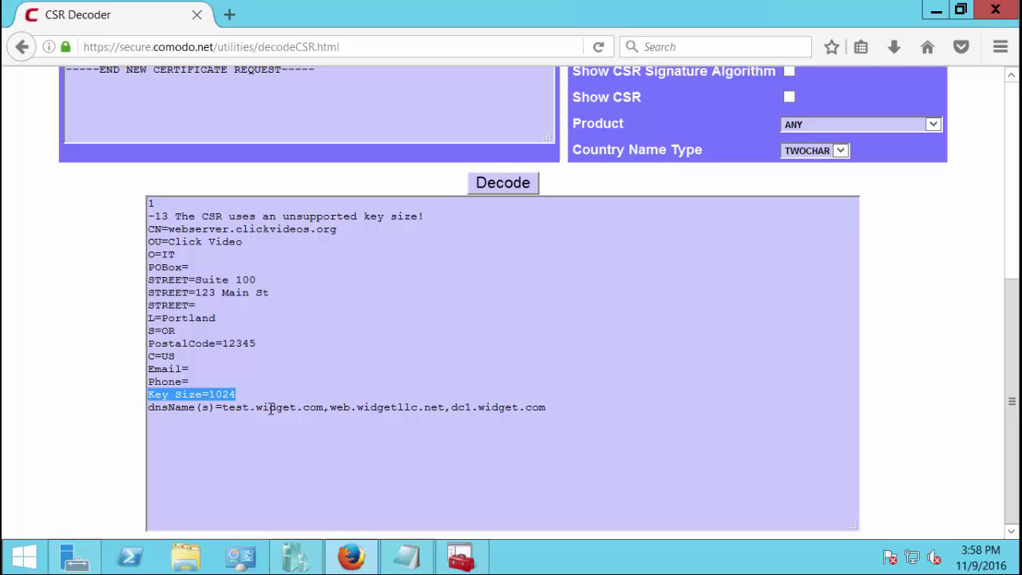
click(294, 390)
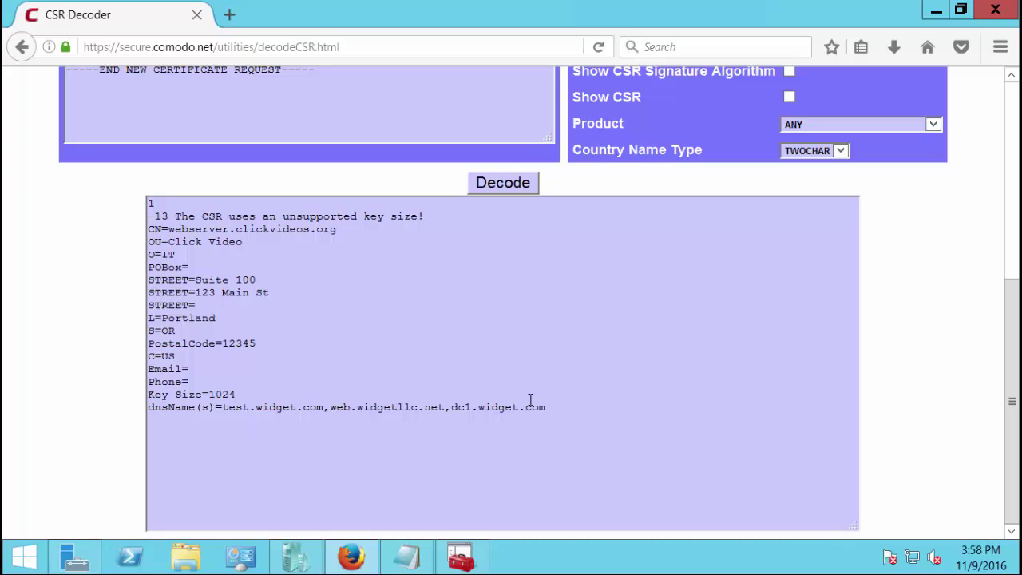
Highlight the dnsName line listing test.widget.com, web.widgetllc.net and dc1.widget.com
click(557, 408)
drag(557, 408, 209, 395)
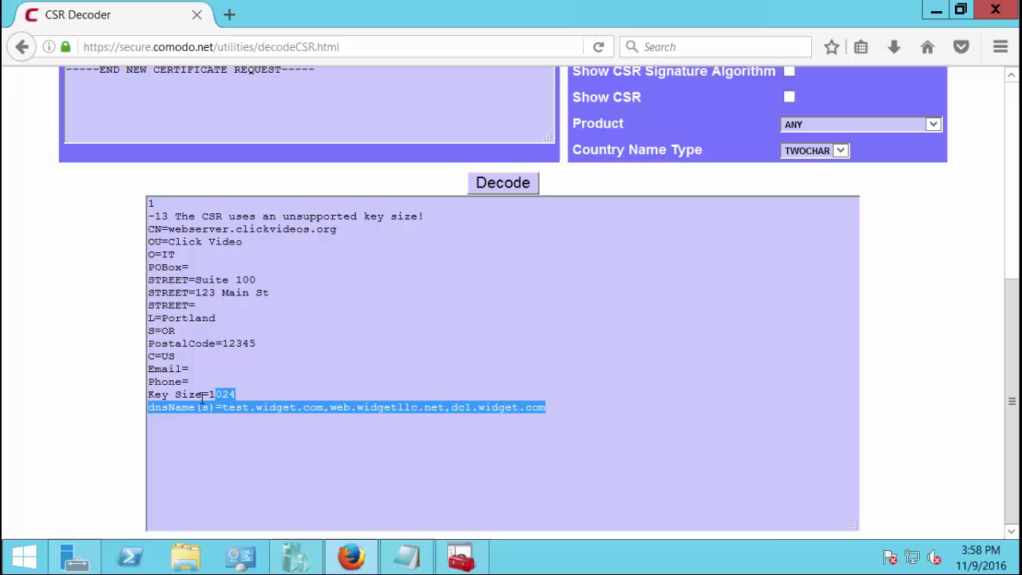
click(163, 413)
click(224, 424)
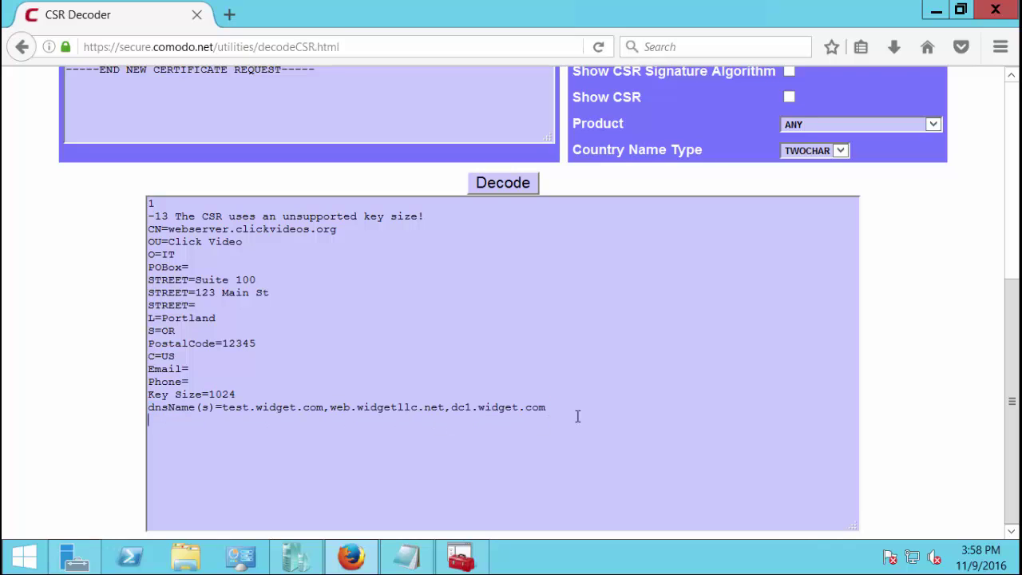
click(619, 407)
Minimize Firefox and restore the csr Notepad window with its request text deselected
click(935, 11)
click(406, 556)
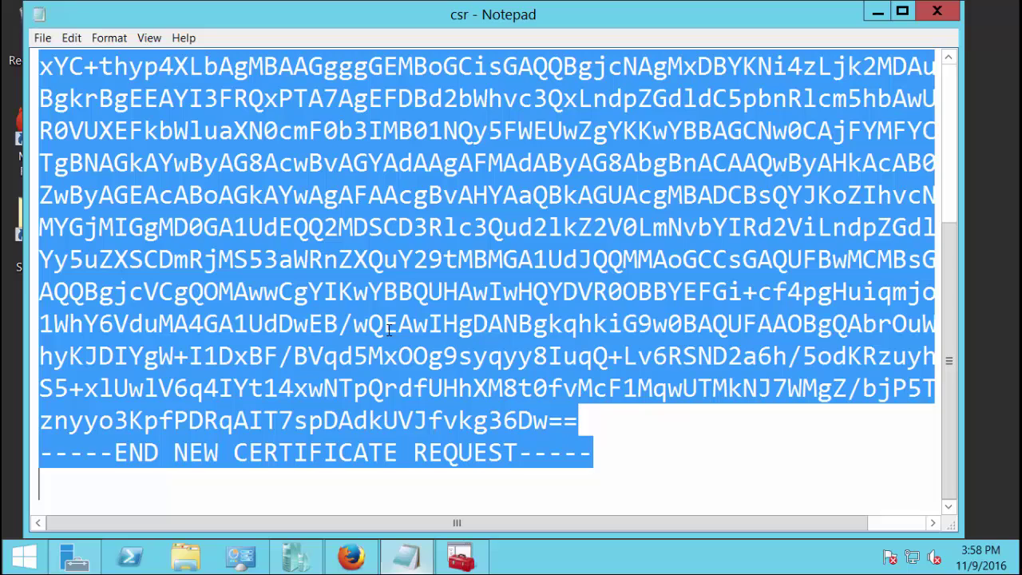
click(421, 254)
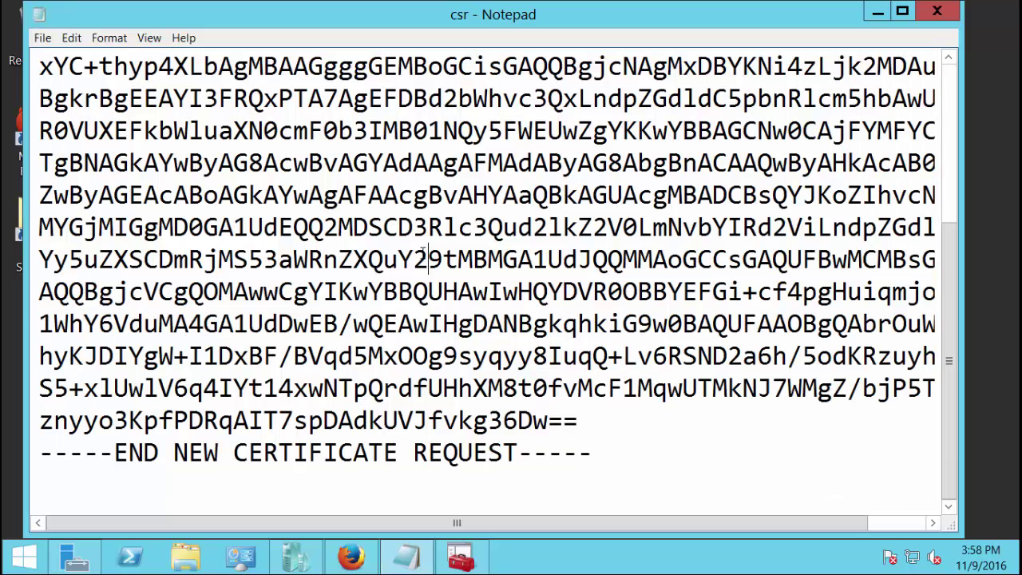